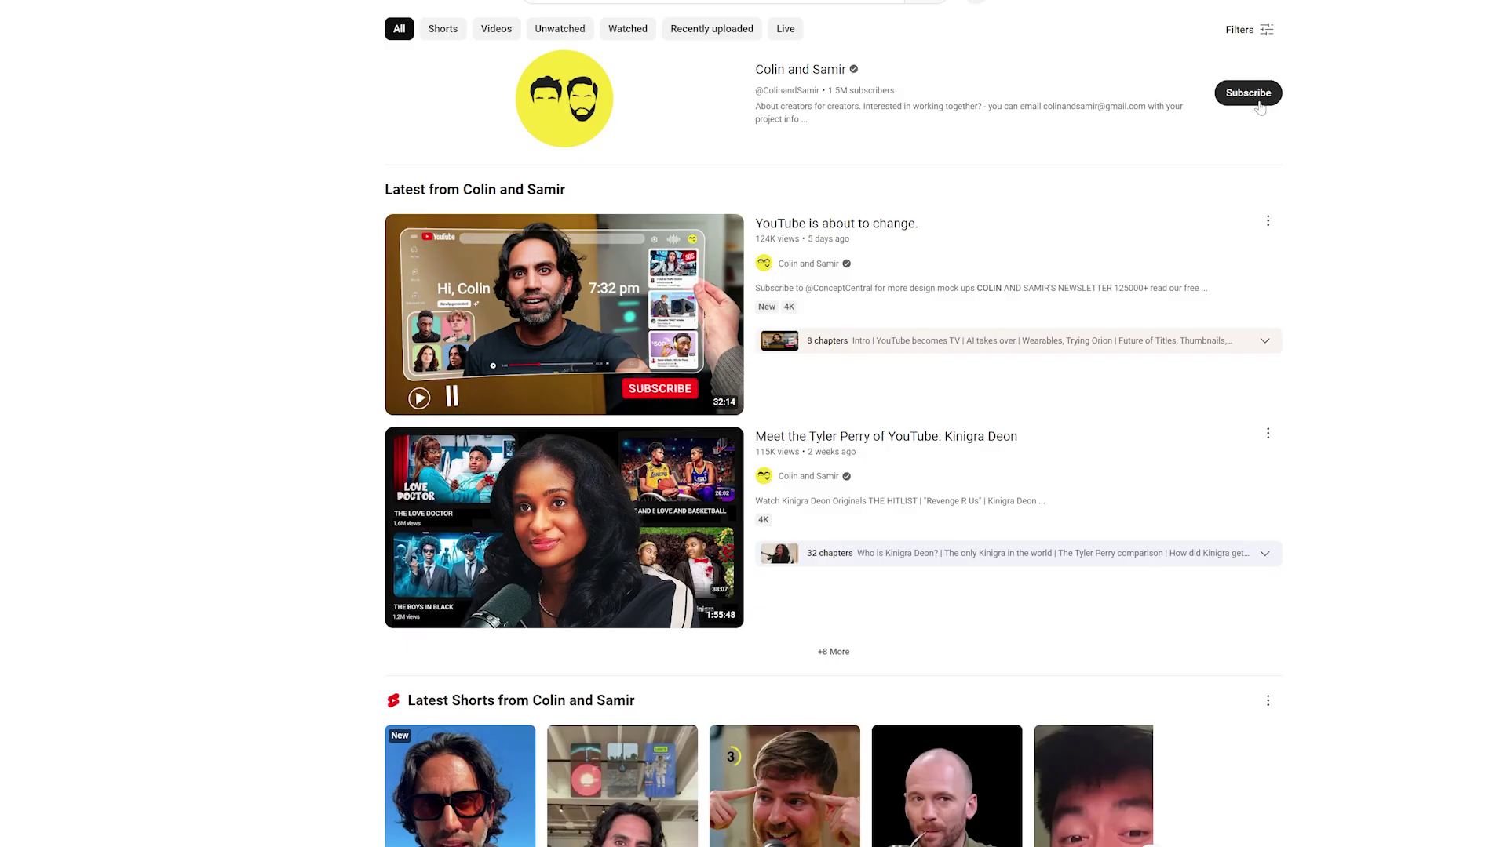
- Subscribe to the podcast channel, like the episode, and post the comment 'I love this!'
left_click(1244, 91)
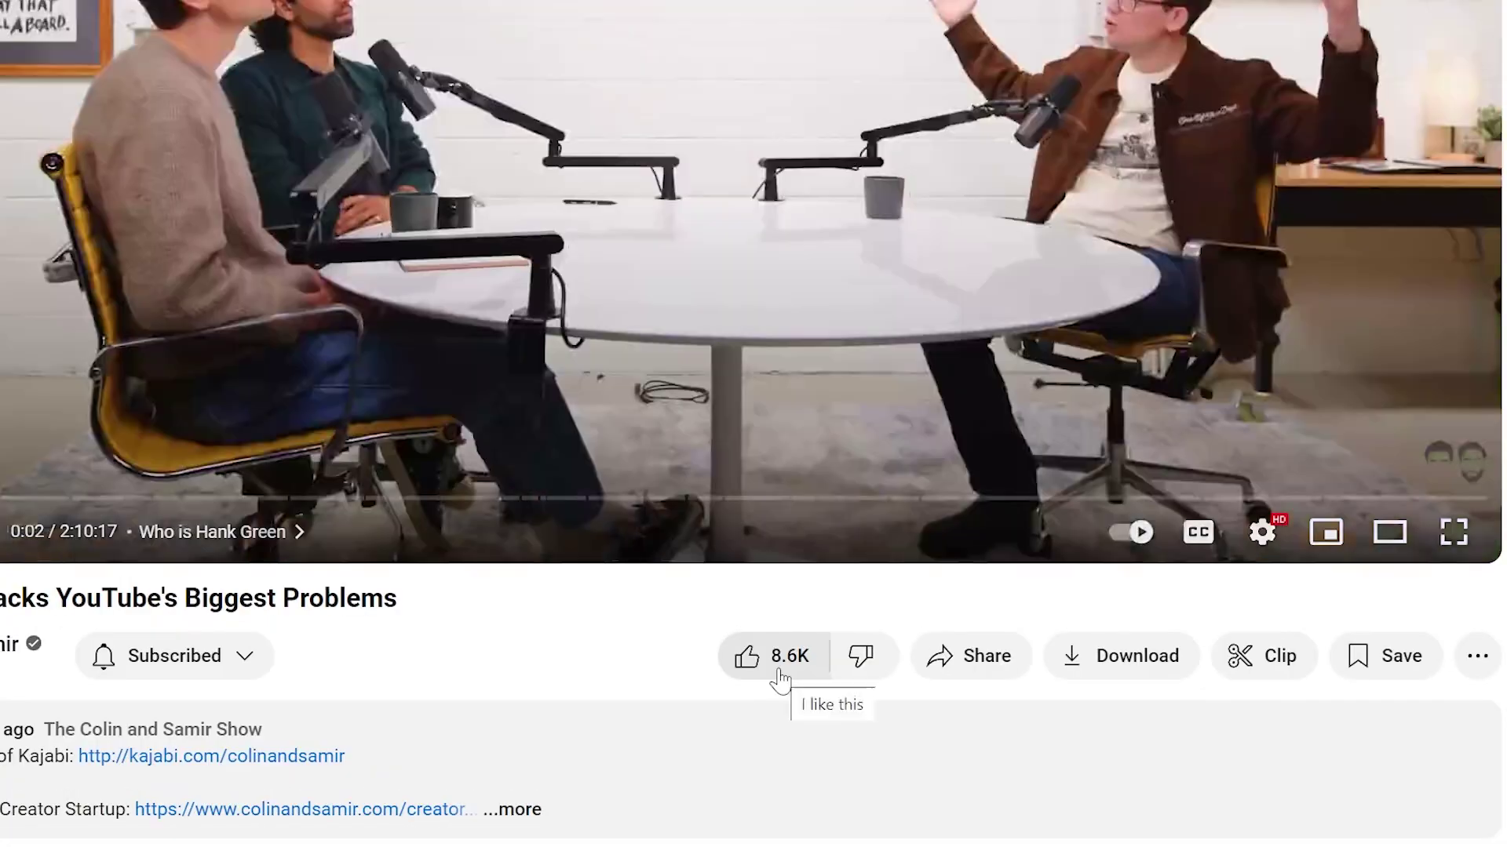
left_click(779, 671)
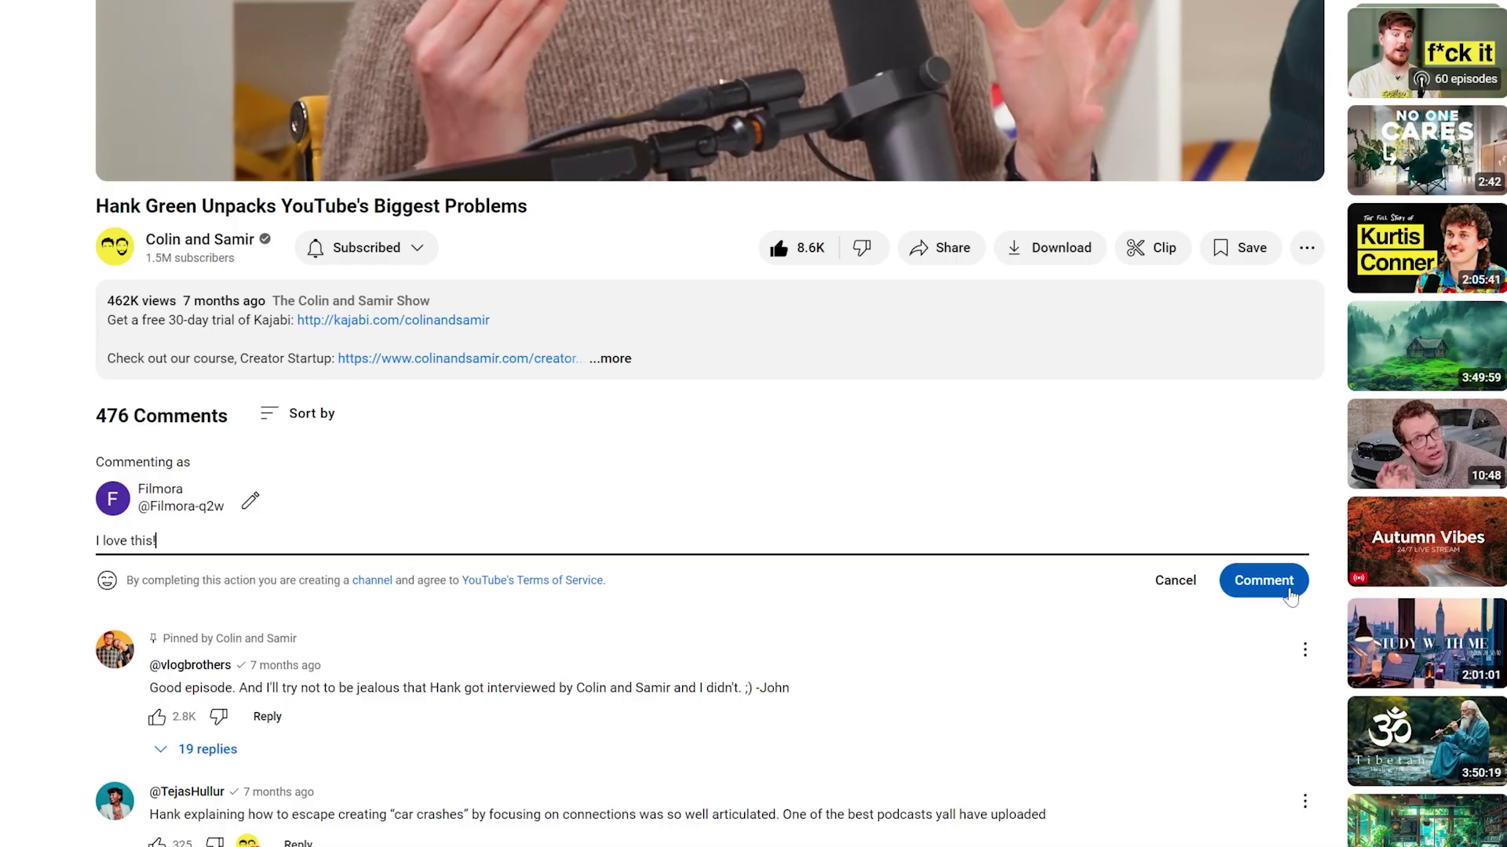
left_click(1288, 590)
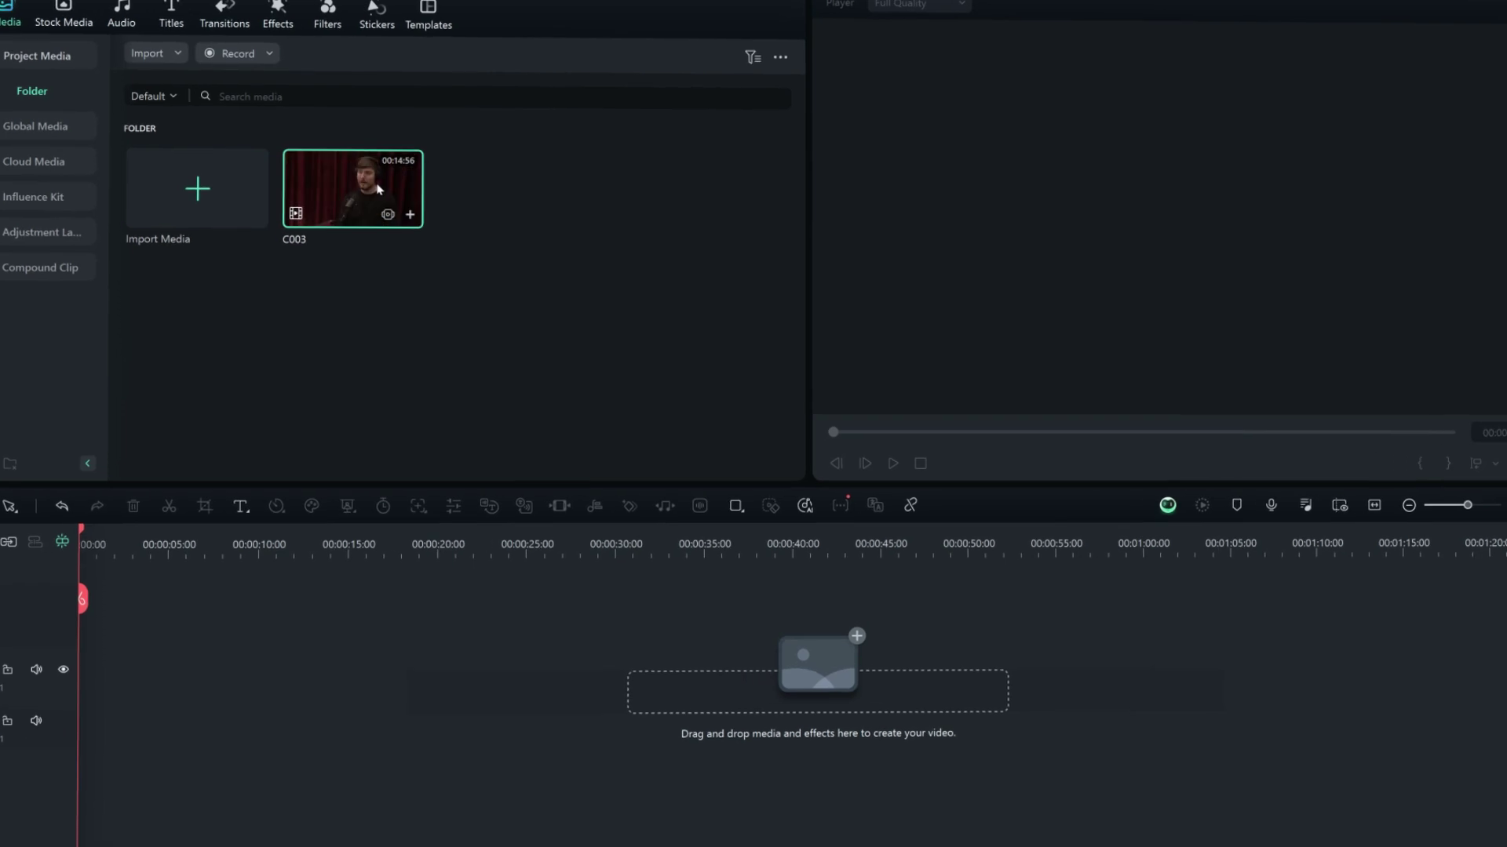
- Auto Reframe clip C003 at 9:16 and export the vertical copy 'C003 9 16' to Project Media
right_click(390, 163)
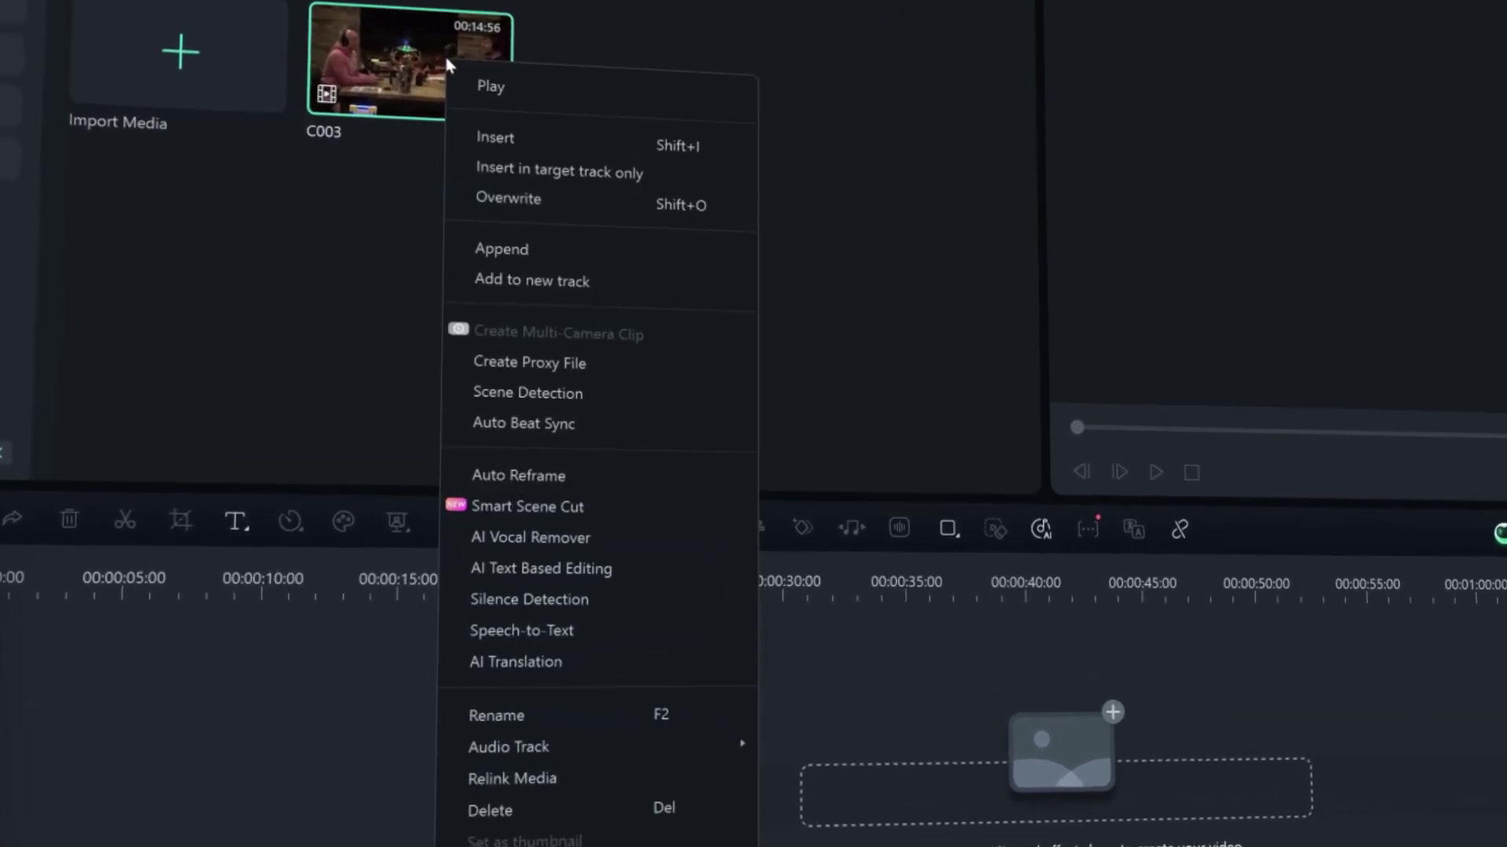
left_click(658, 472)
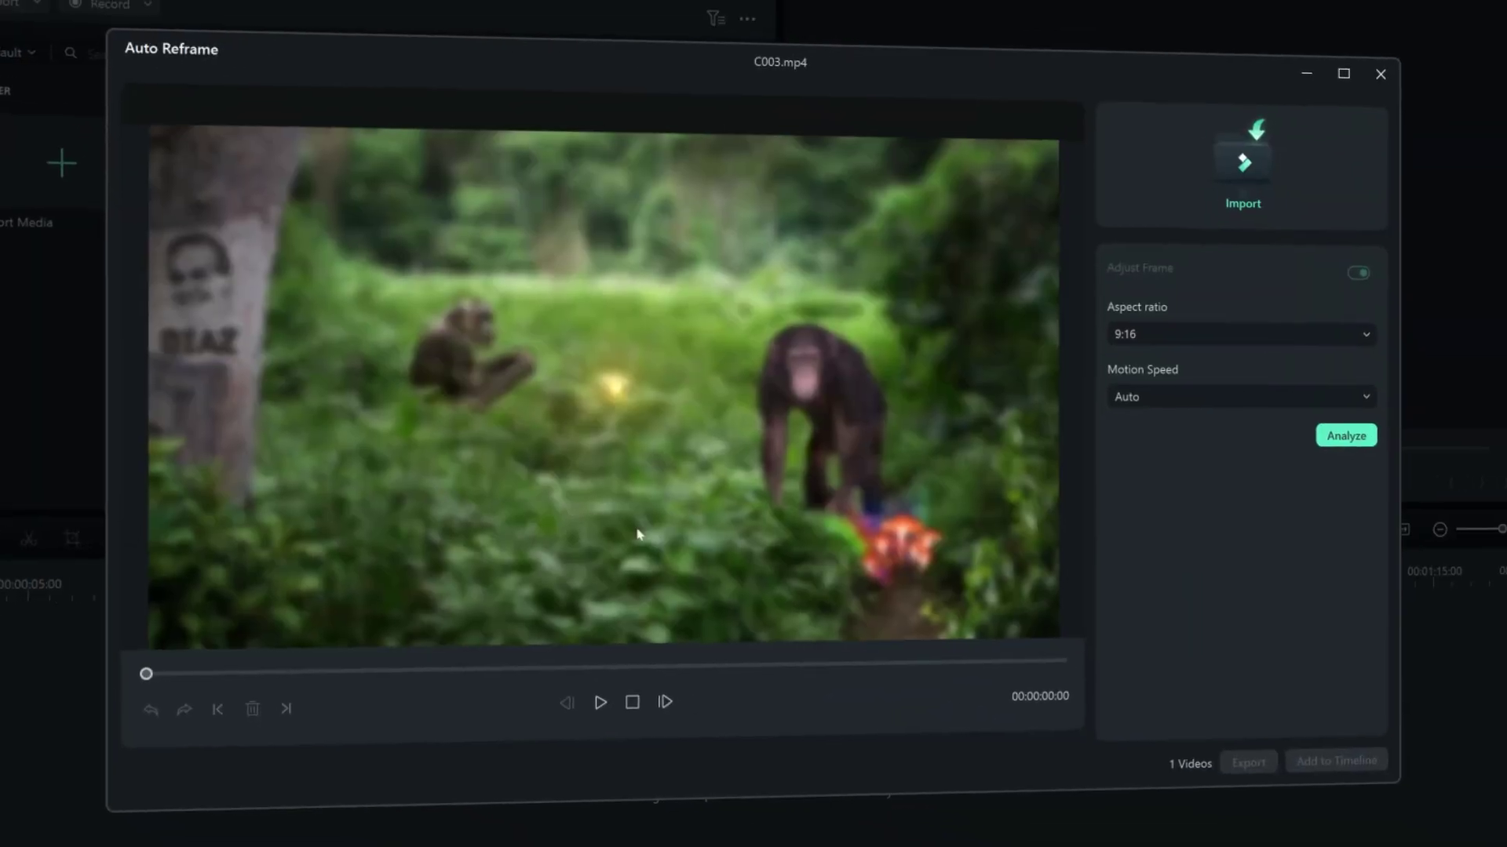
left_click(1346, 435)
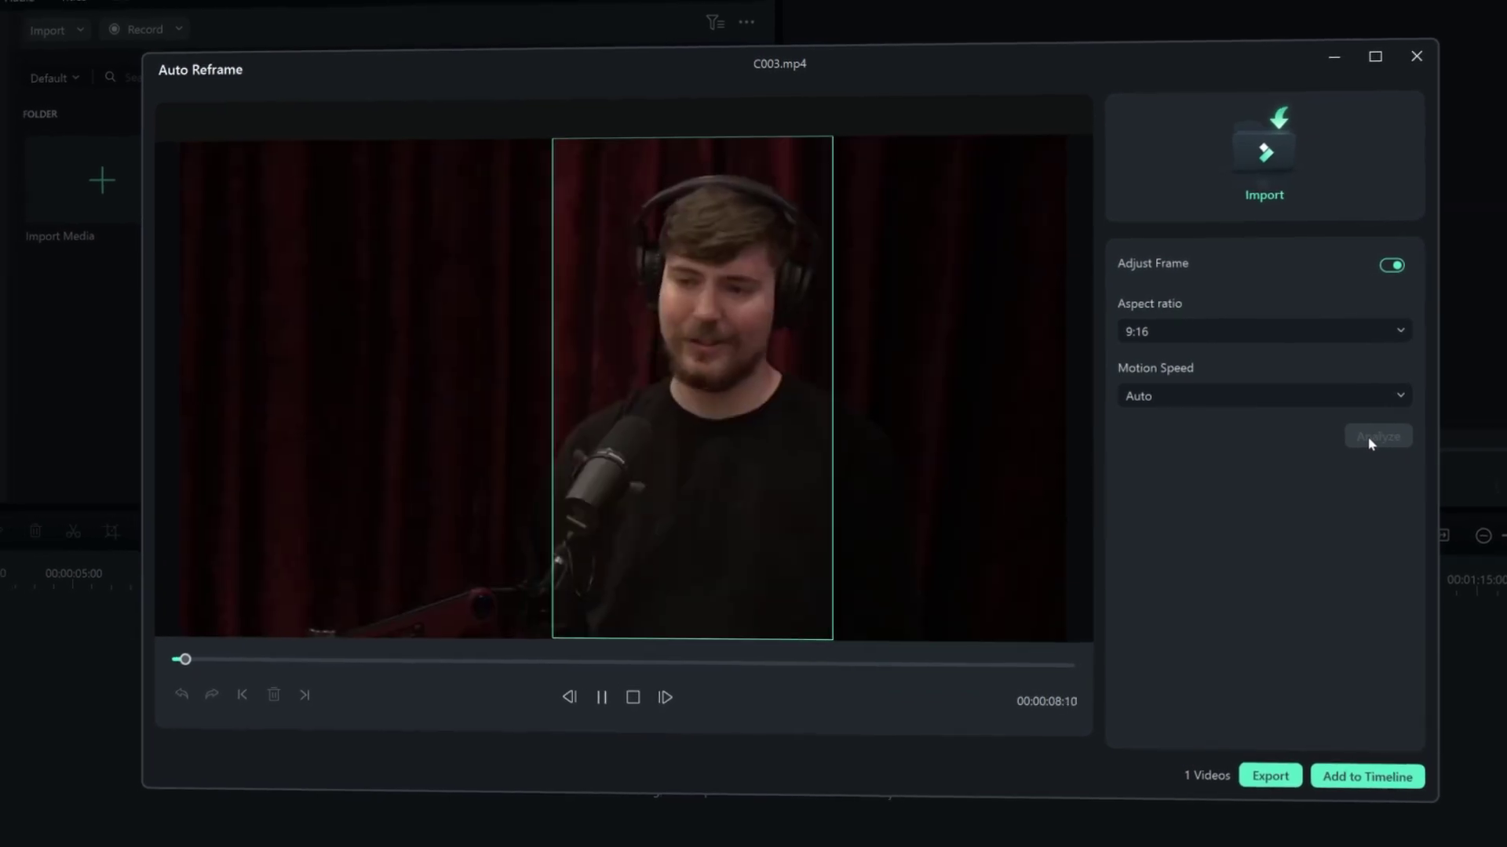
left_click(1270, 776)
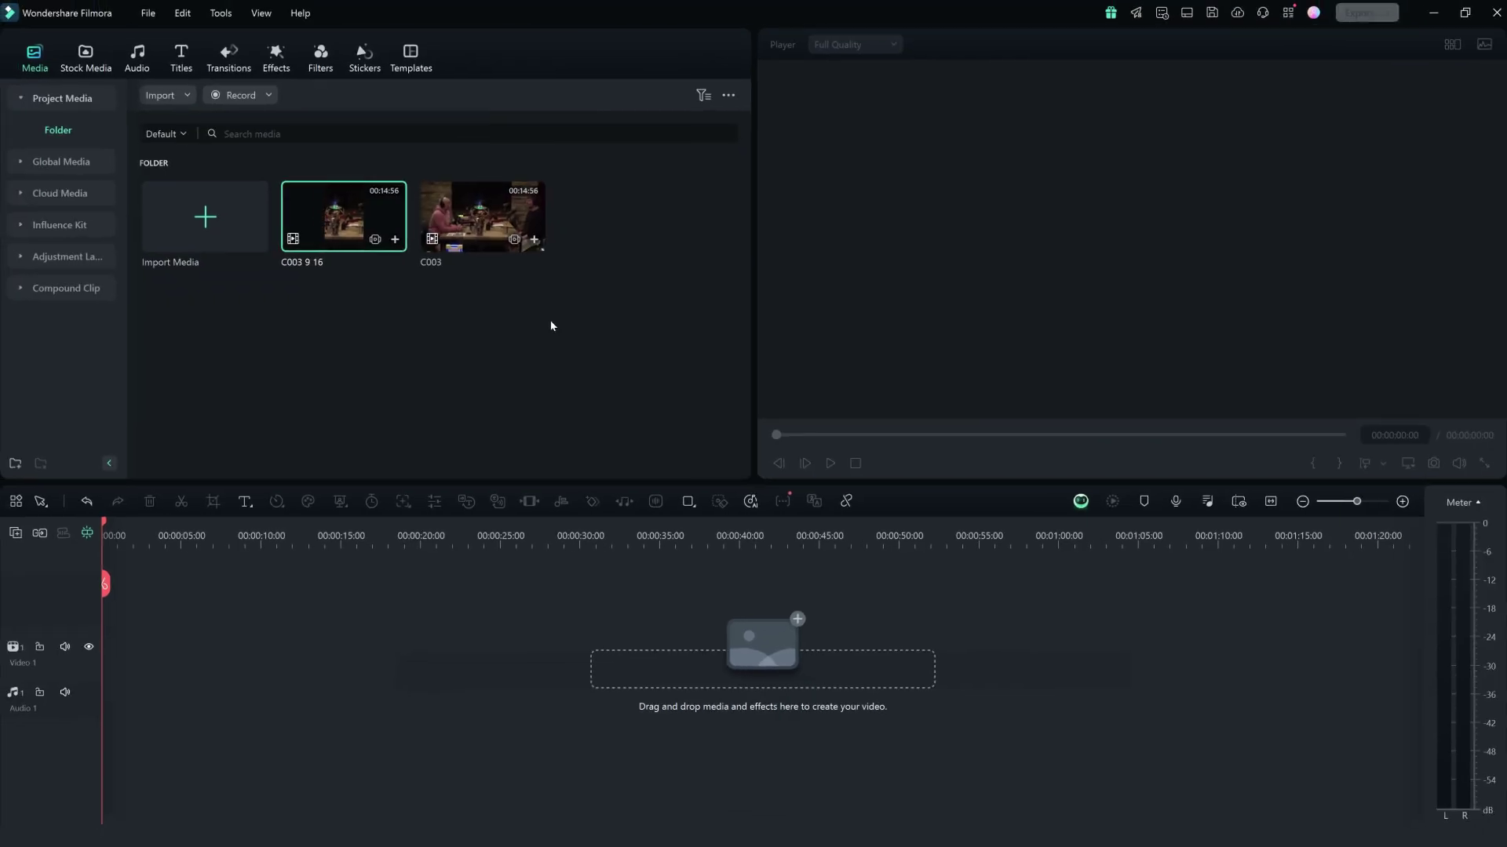
- Transcribe C003 9 16 in English (US) with AI Text Based Editing and send the rough cut to the timeline
right_click(337, 212)
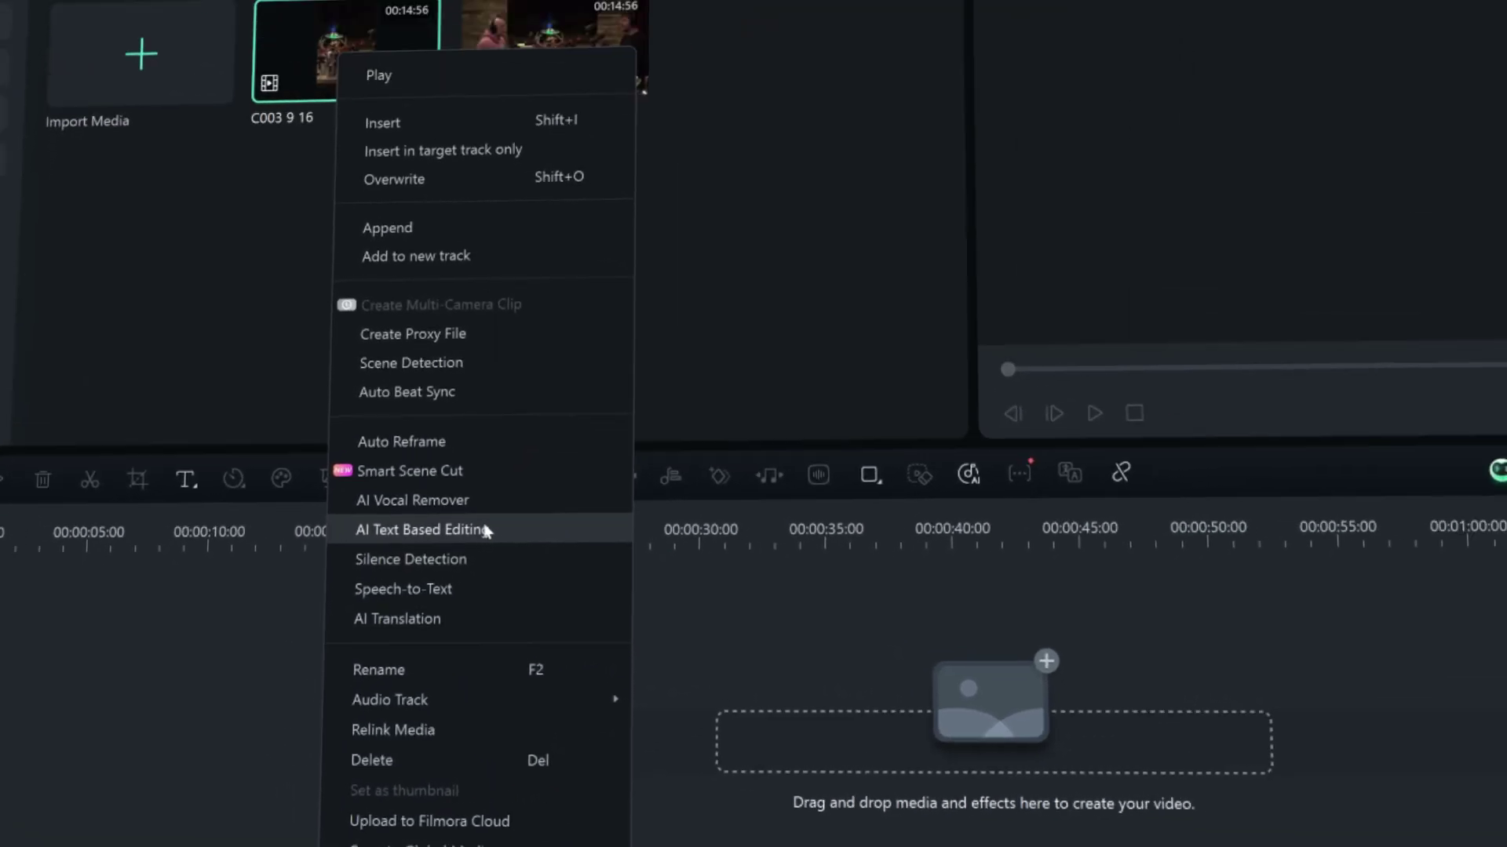
left_click(471, 530)
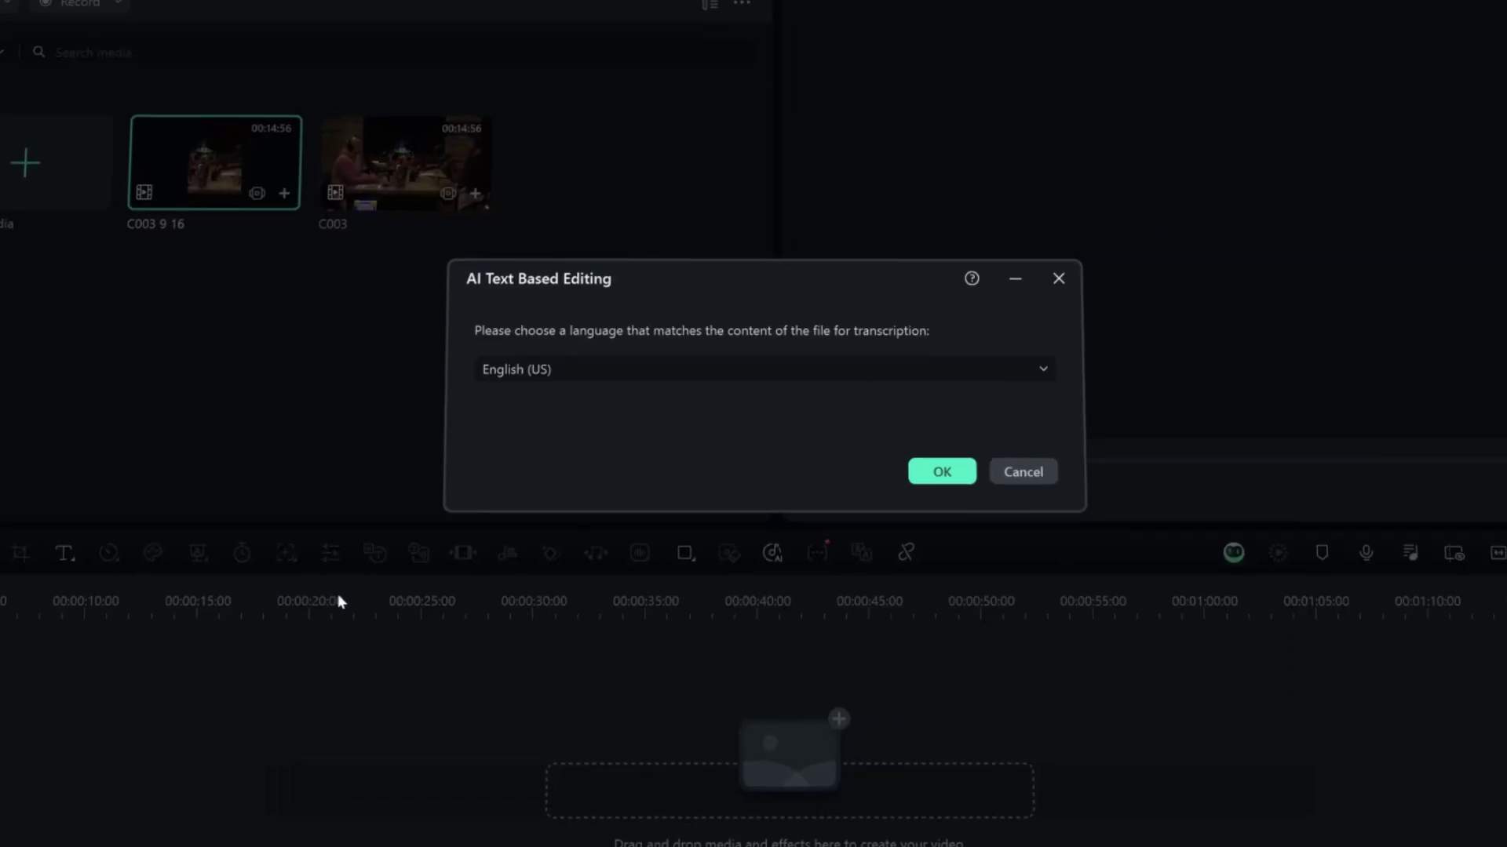
left_click(922, 483)
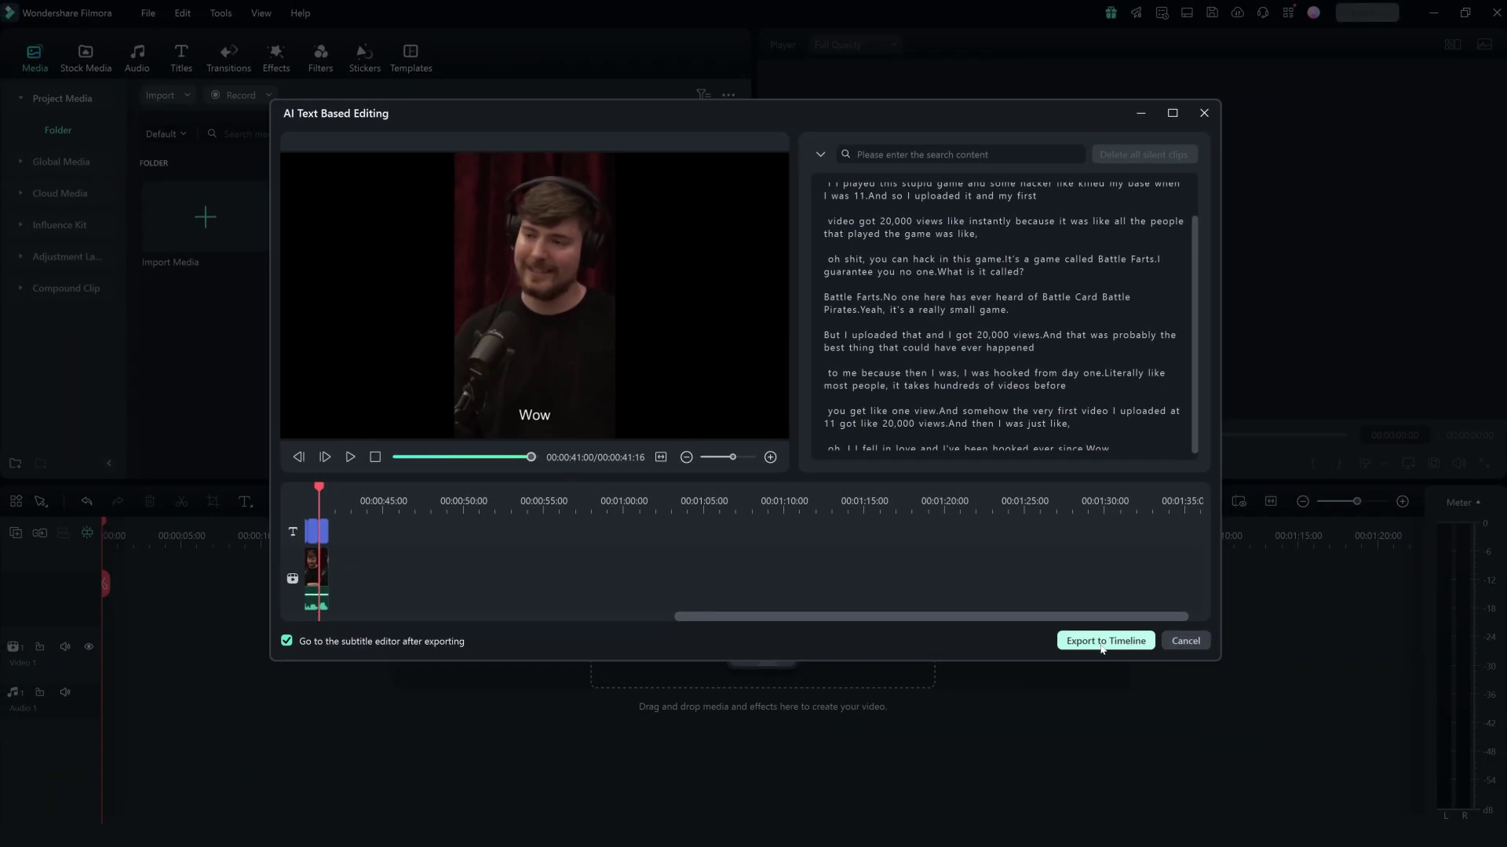
left_click(1105, 642)
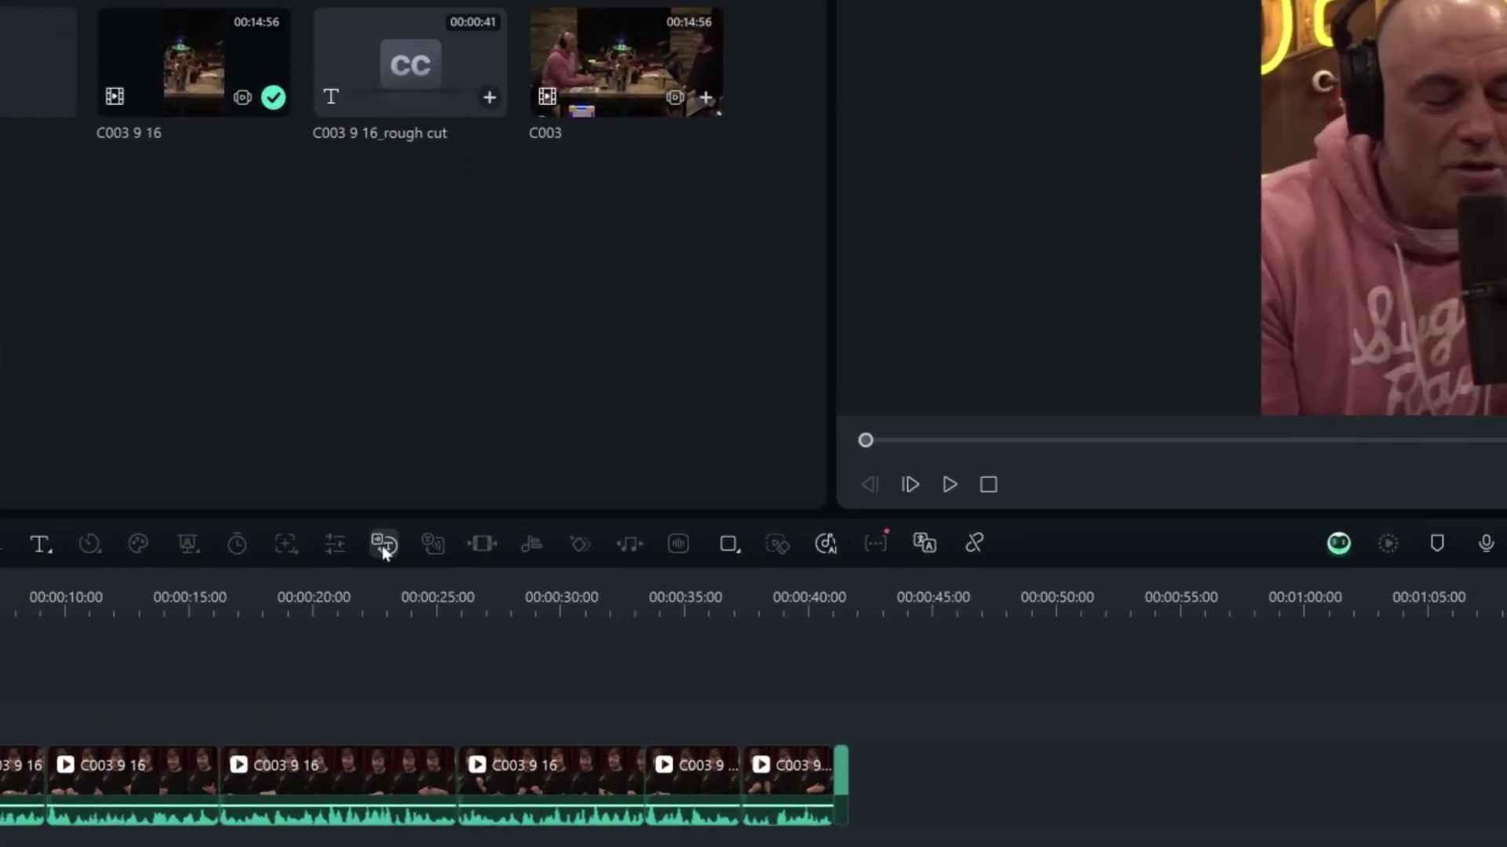
- Generate Speech-to-Text title captions for the whole timeline and apply one caption style to all
left_click(464, 493)
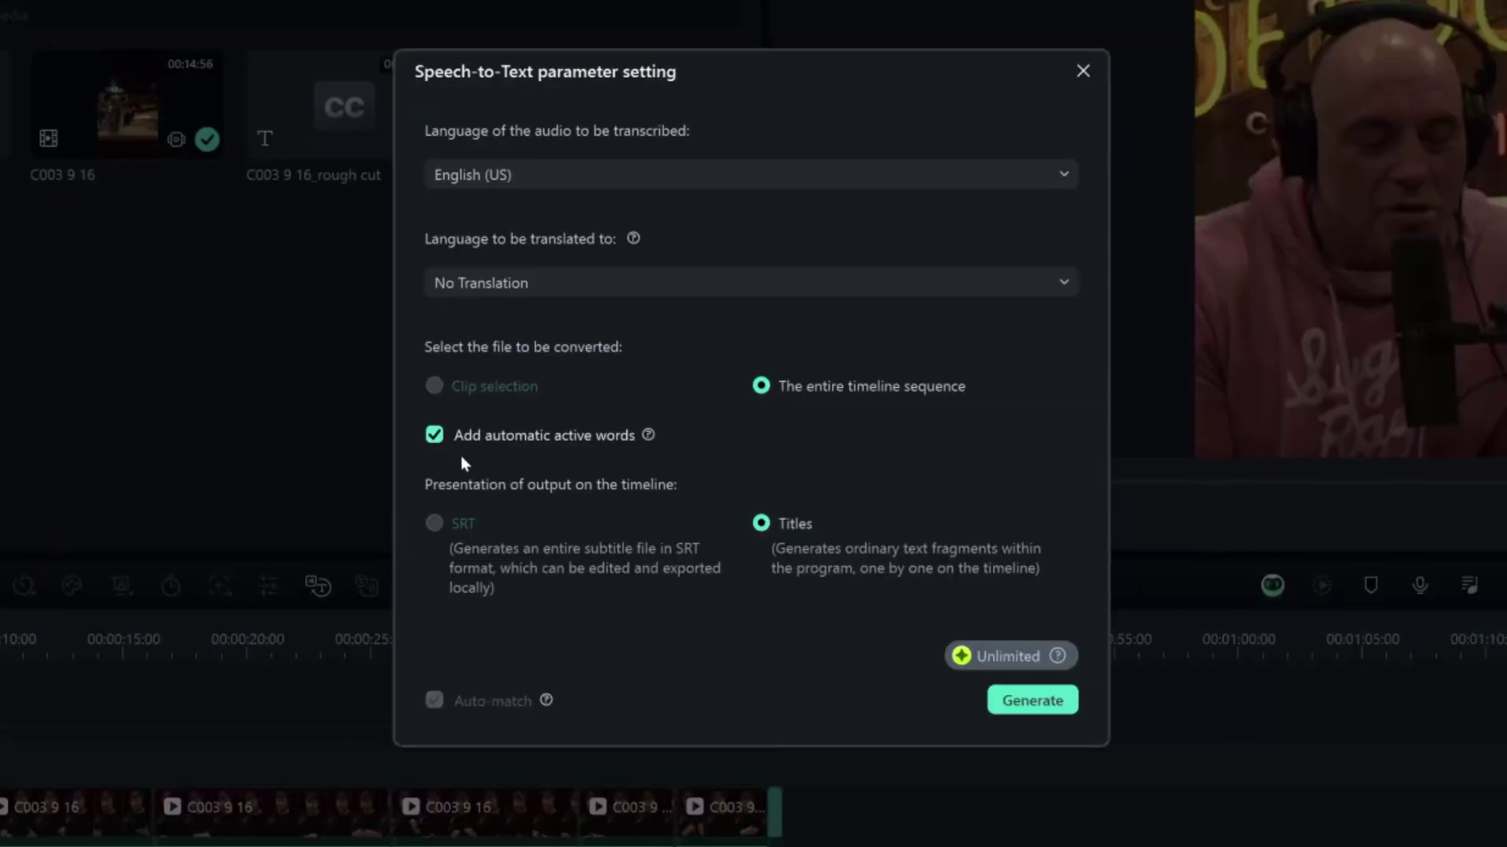
left_click(1032, 700)
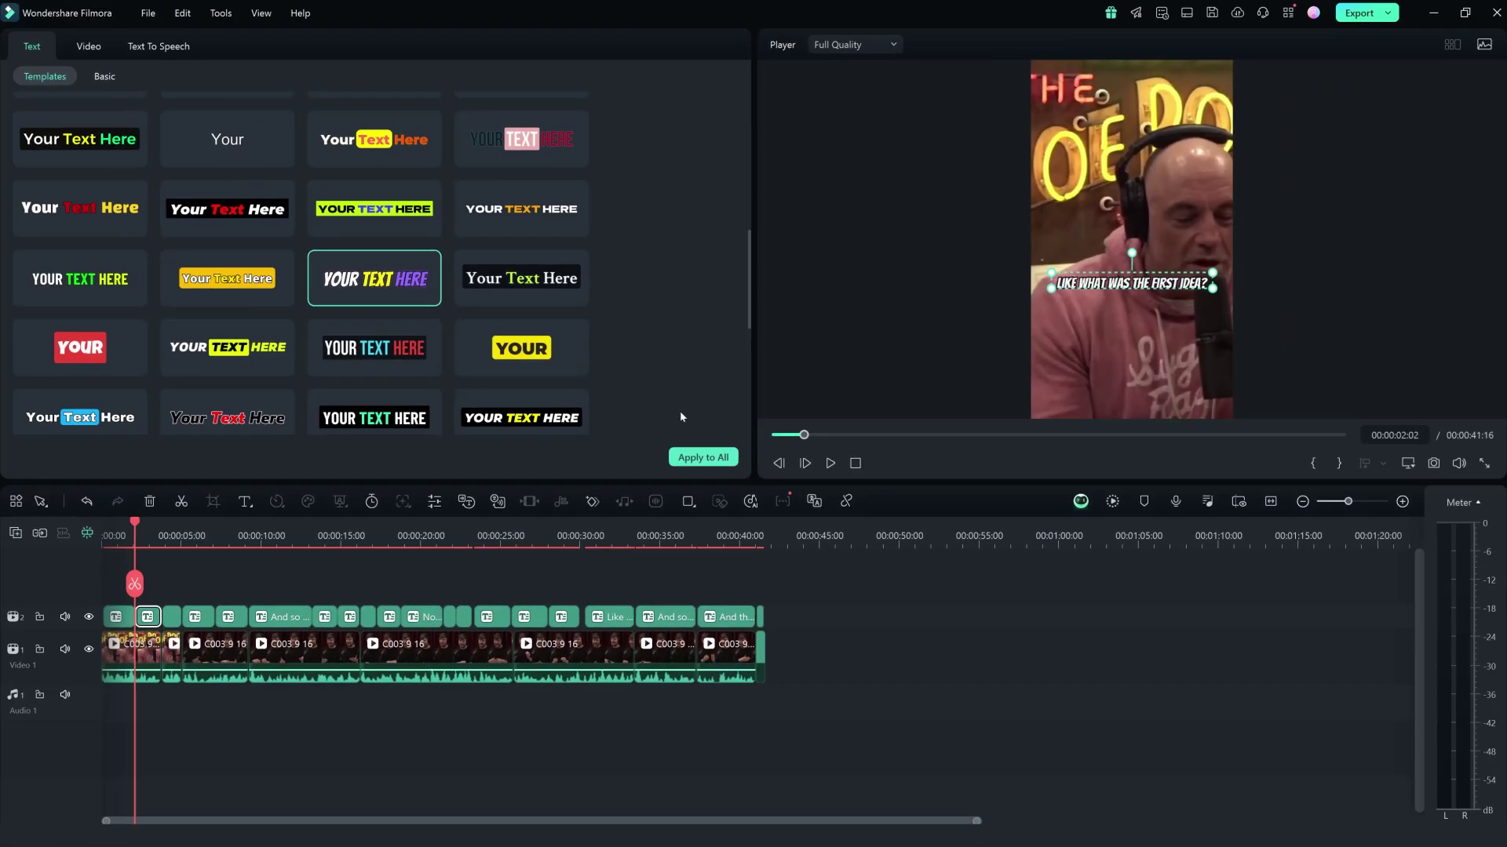
left_click(704, 455)
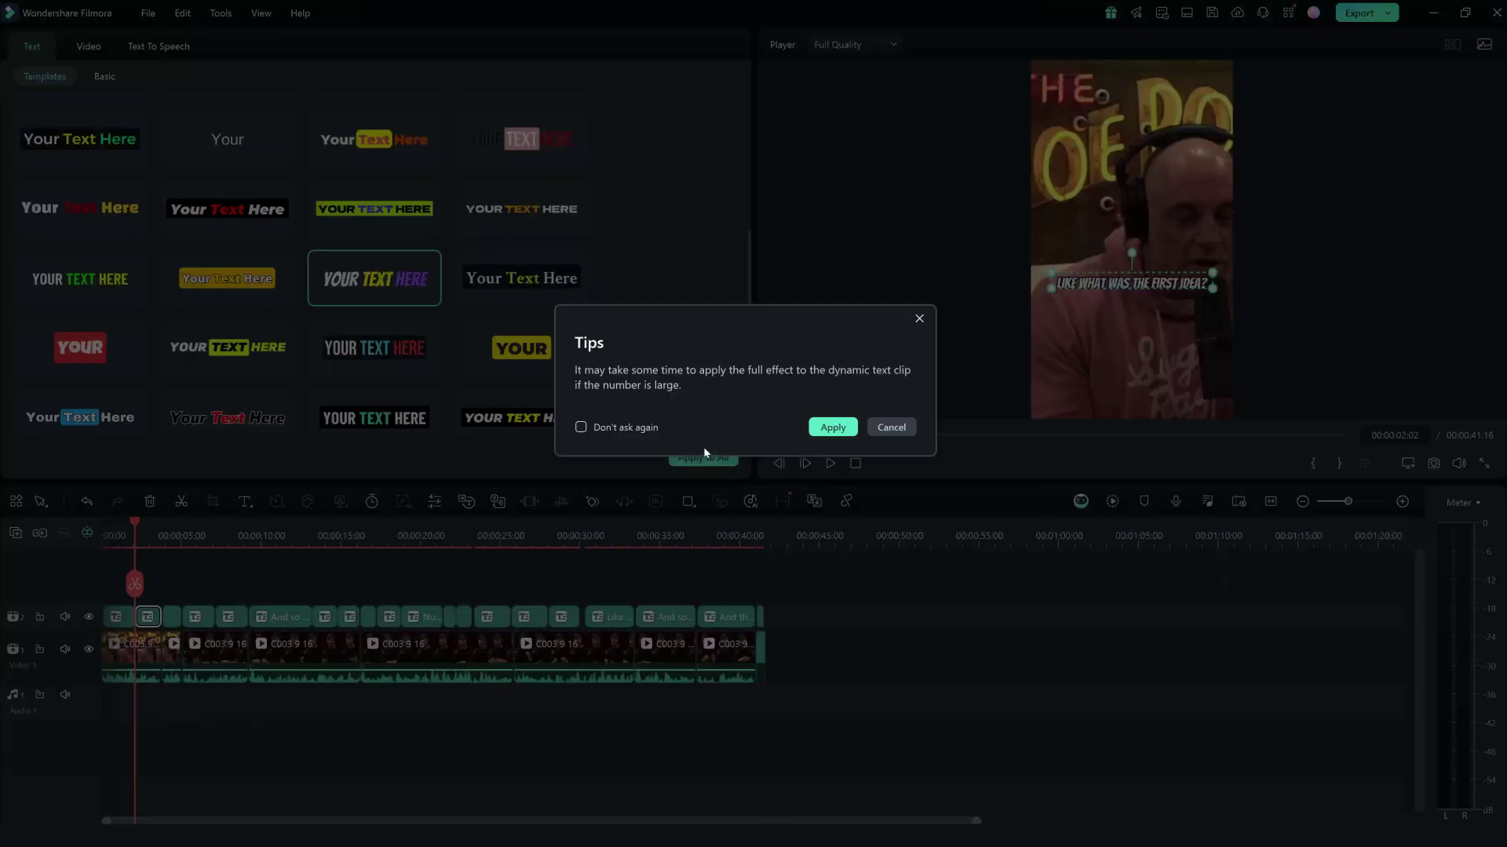
left_click(824, 430)
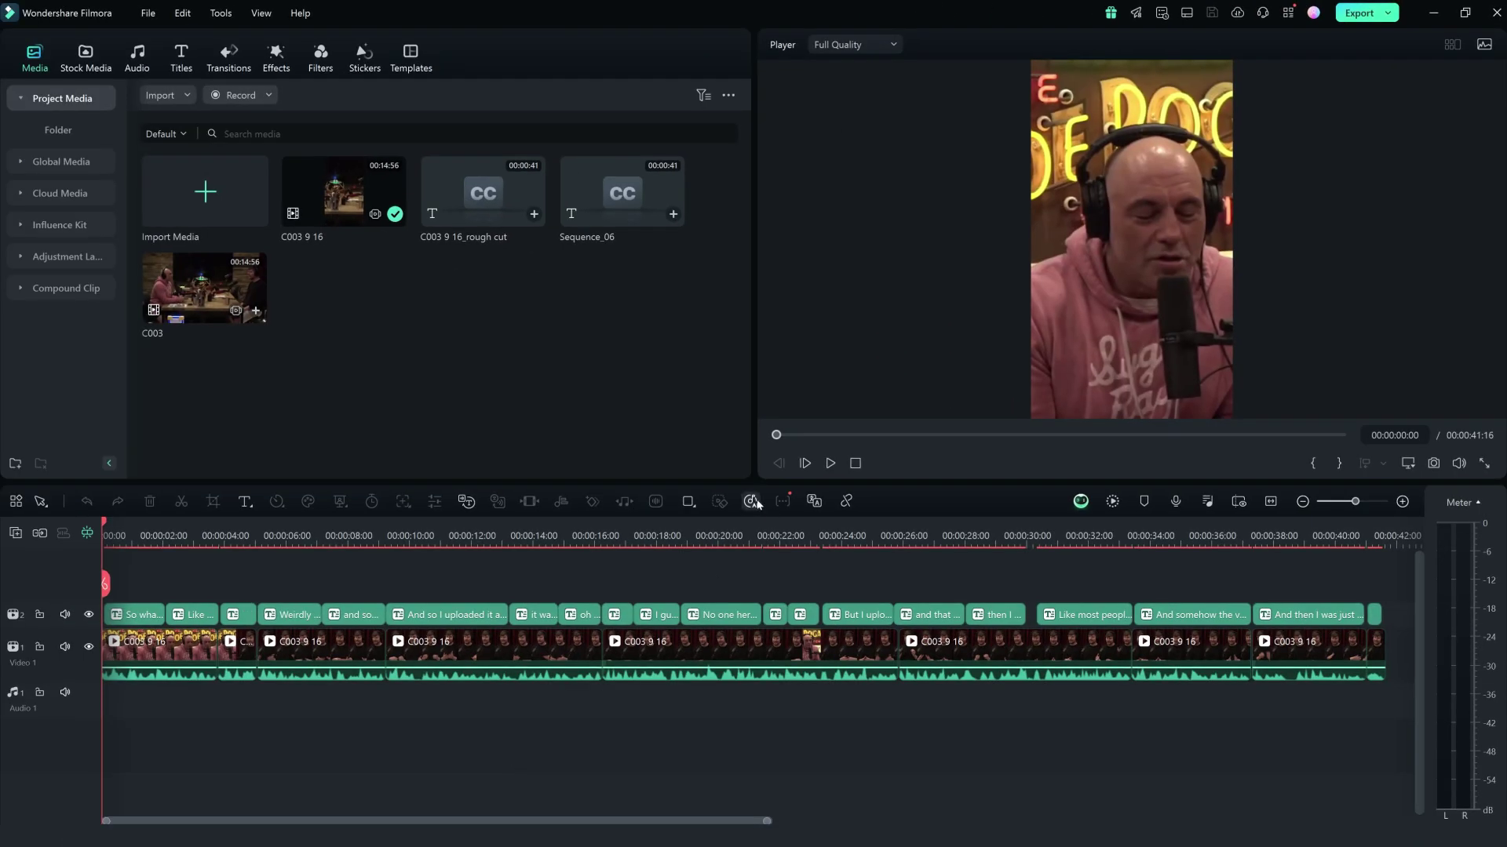
- Add Smart BGM Generation background music and play back the captioned video
left_click(751, 501)
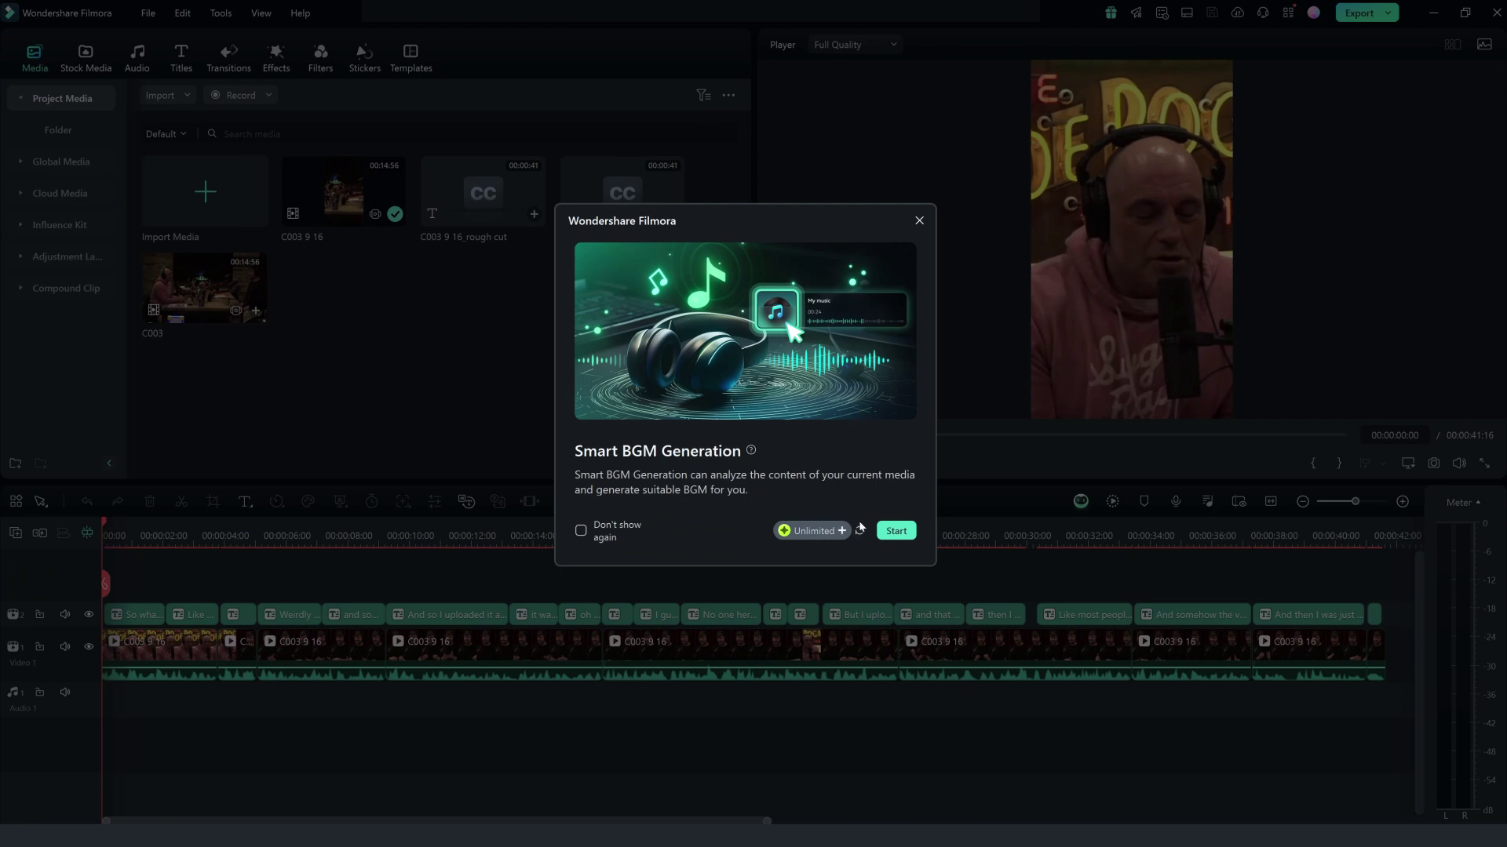
left_click(895, 531)
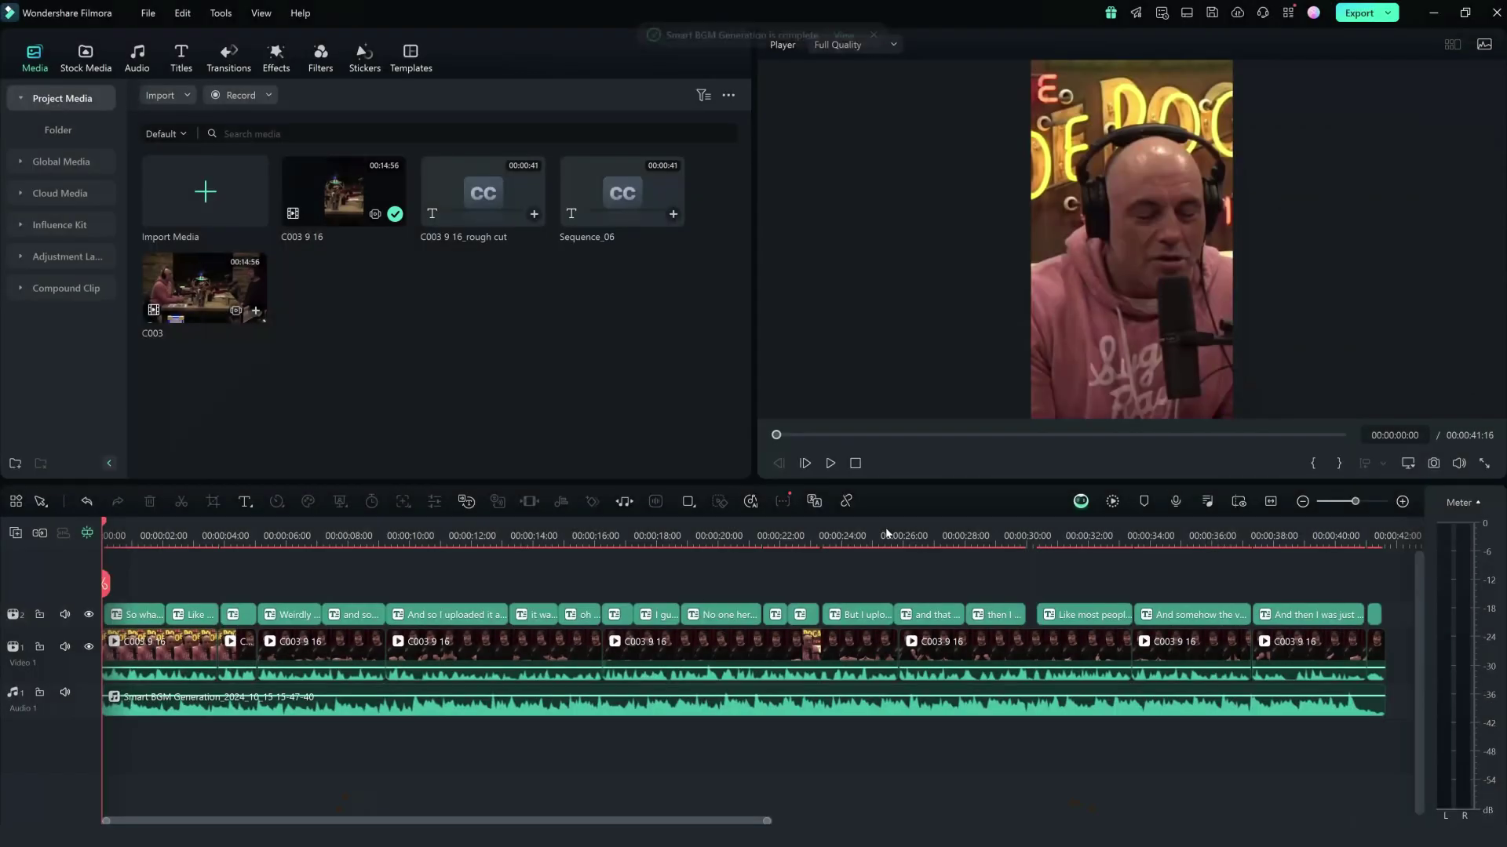
key("space")
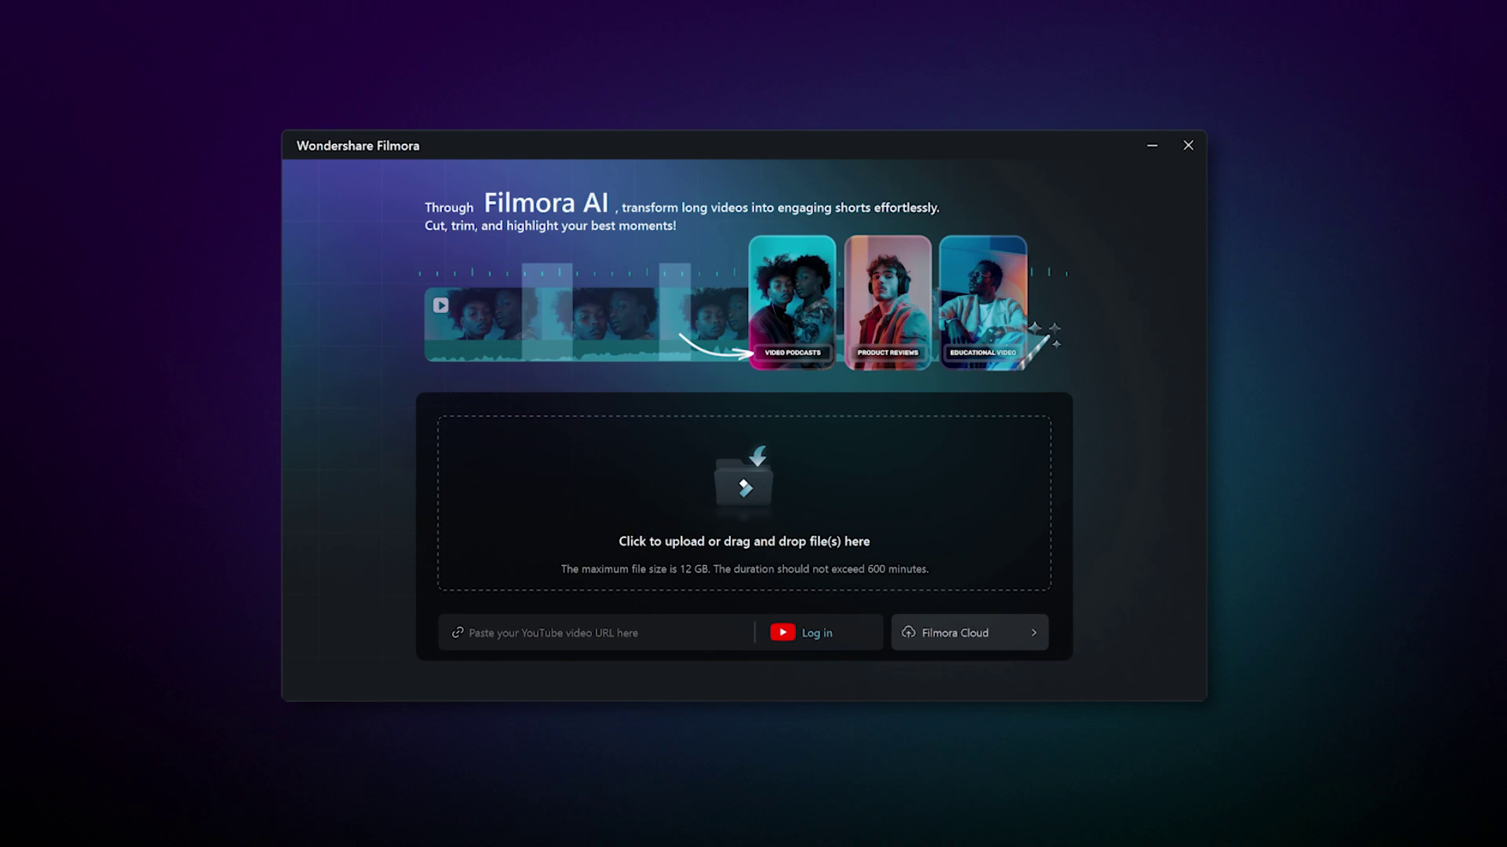
- Load C002.mp4 into Smart Short Clips with English (US), 0-30s, Video Podcasts theme and Multiplayer variety show template
left_click_drag(1099, 667, 869, 488)
left_click_drag(854, 488, 854, 488)
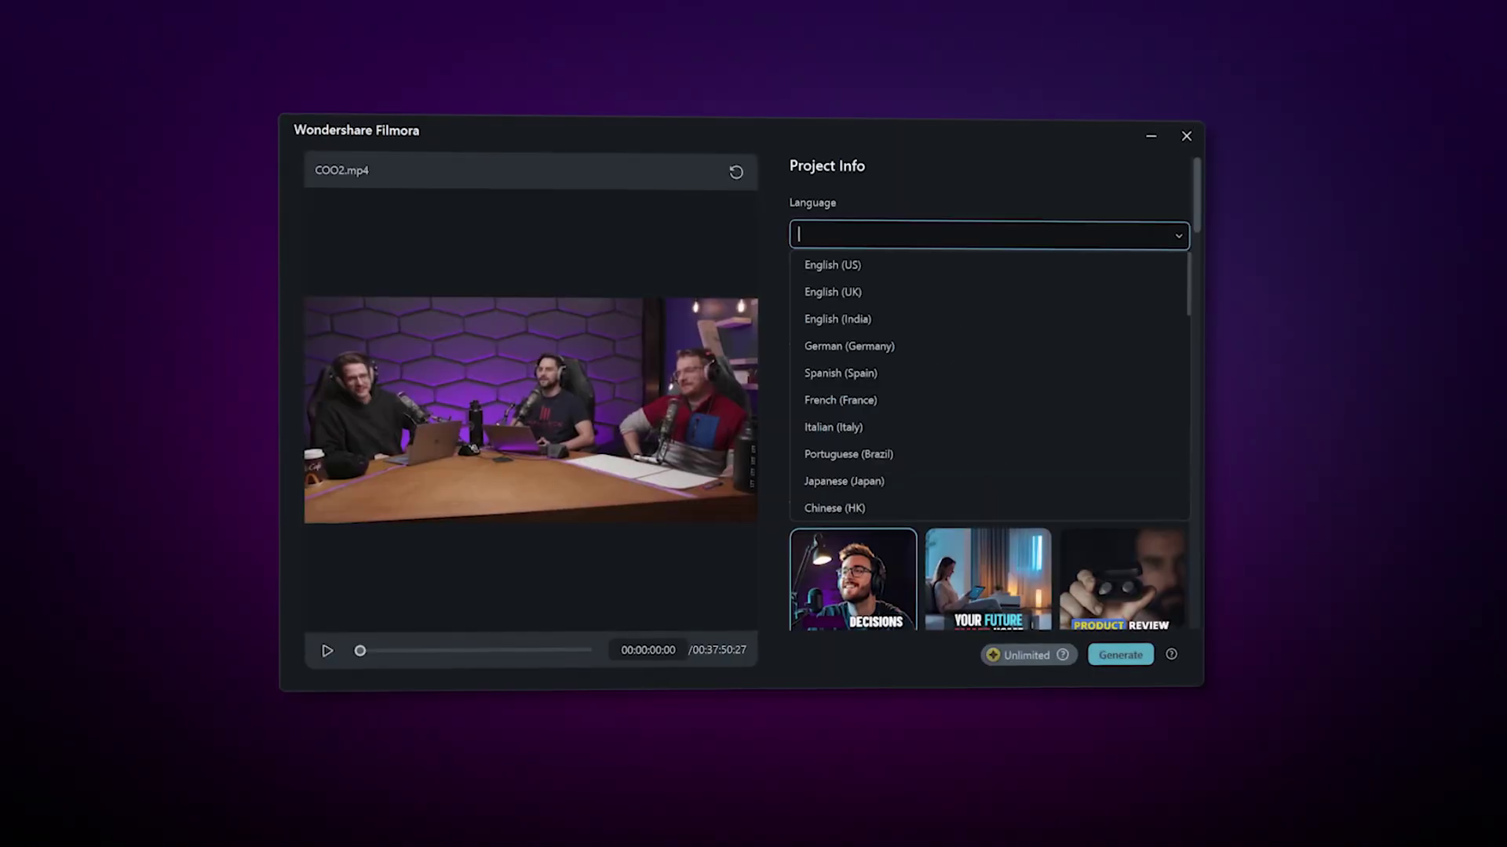
left_click(871, 259)
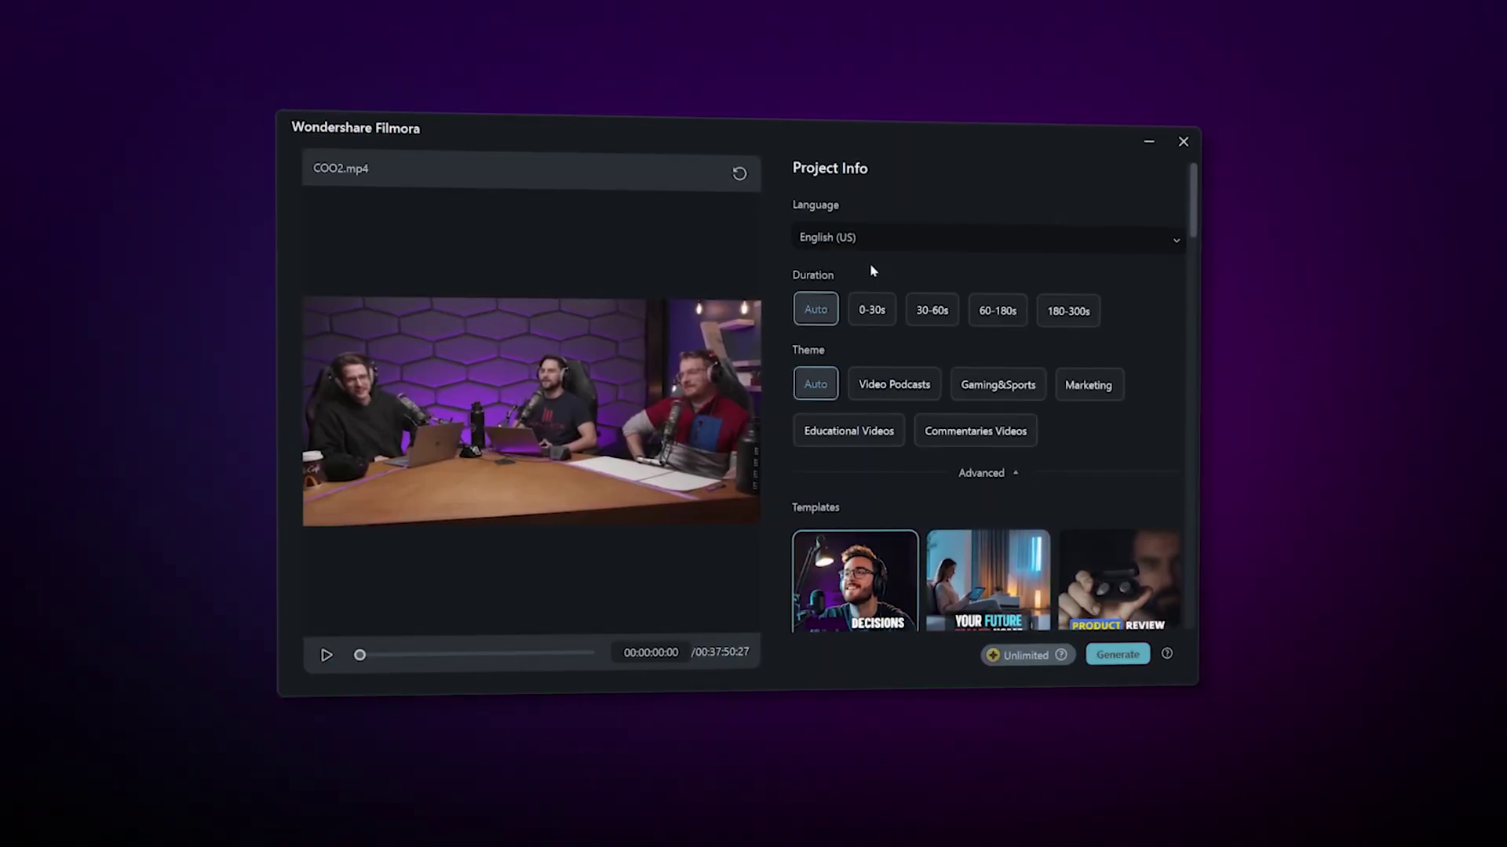
left_click(870, 310)
left_click(918, 399)
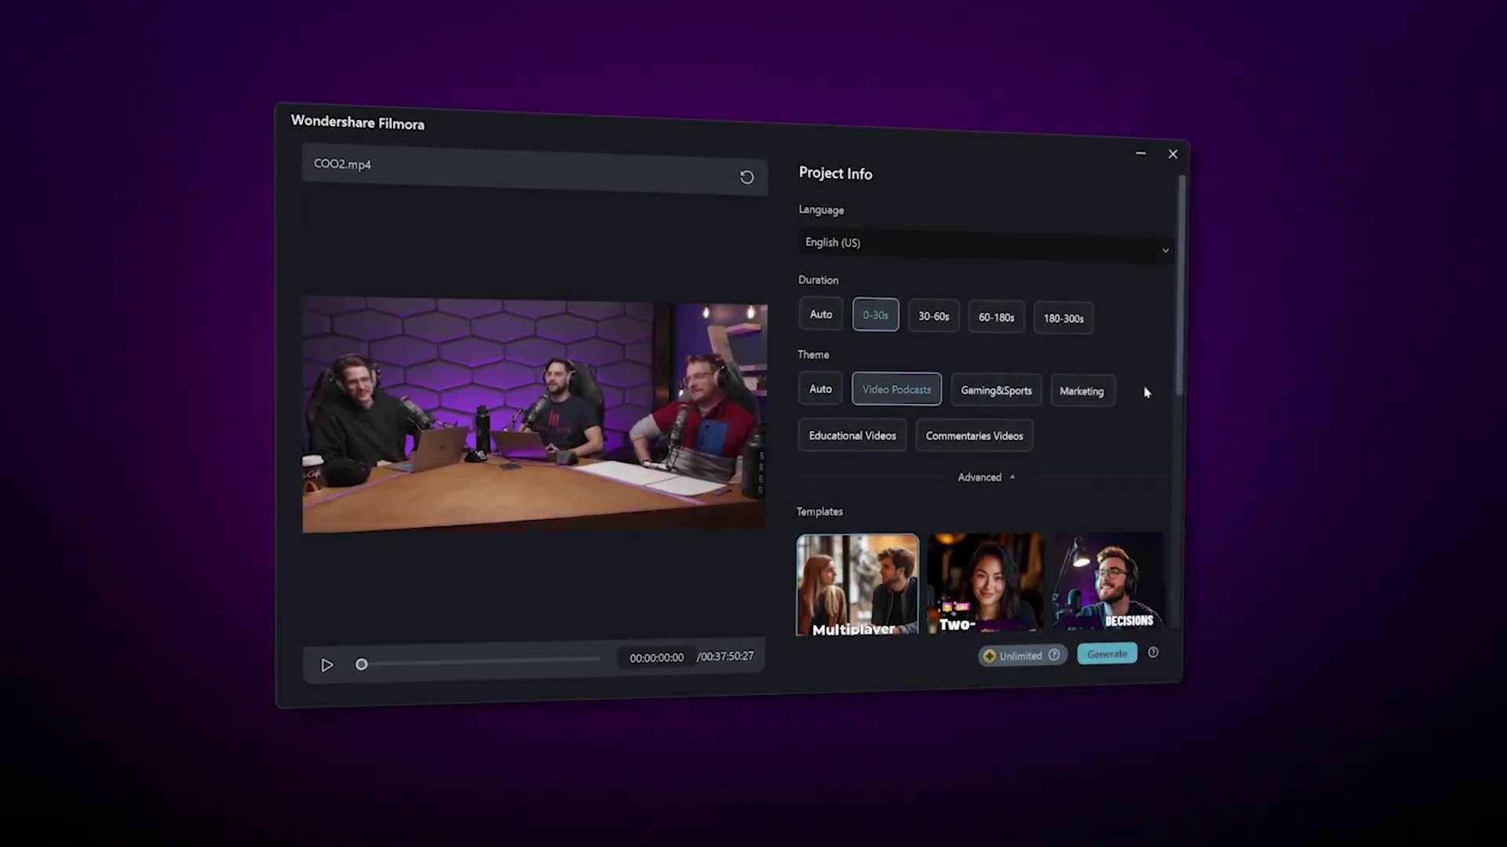
scroll(1145, 392, "down", 3)
left_click(959, 468)
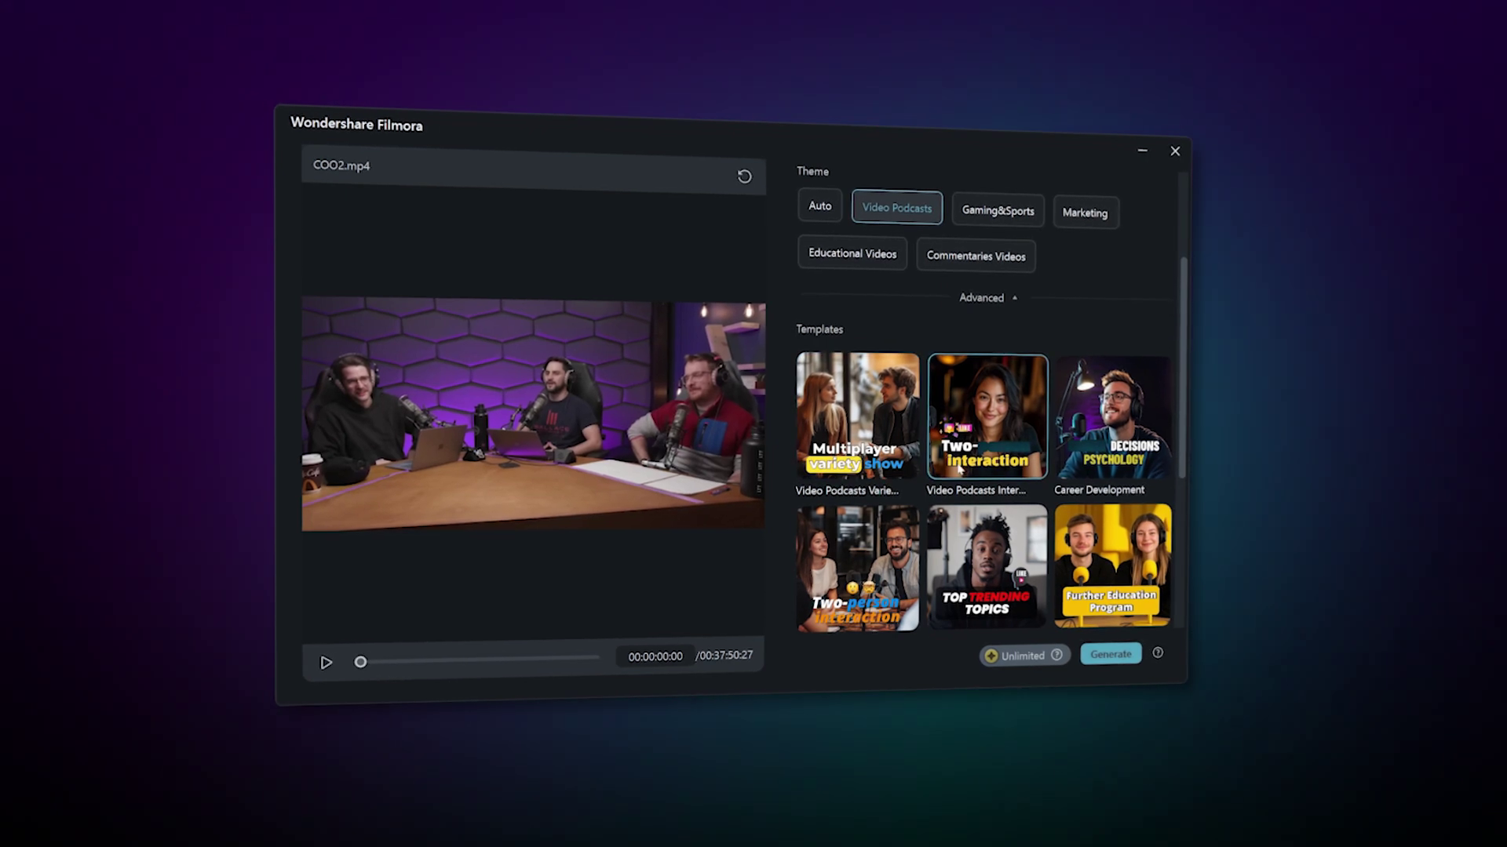
left_click(901, 464)
left_click(1013, 295)
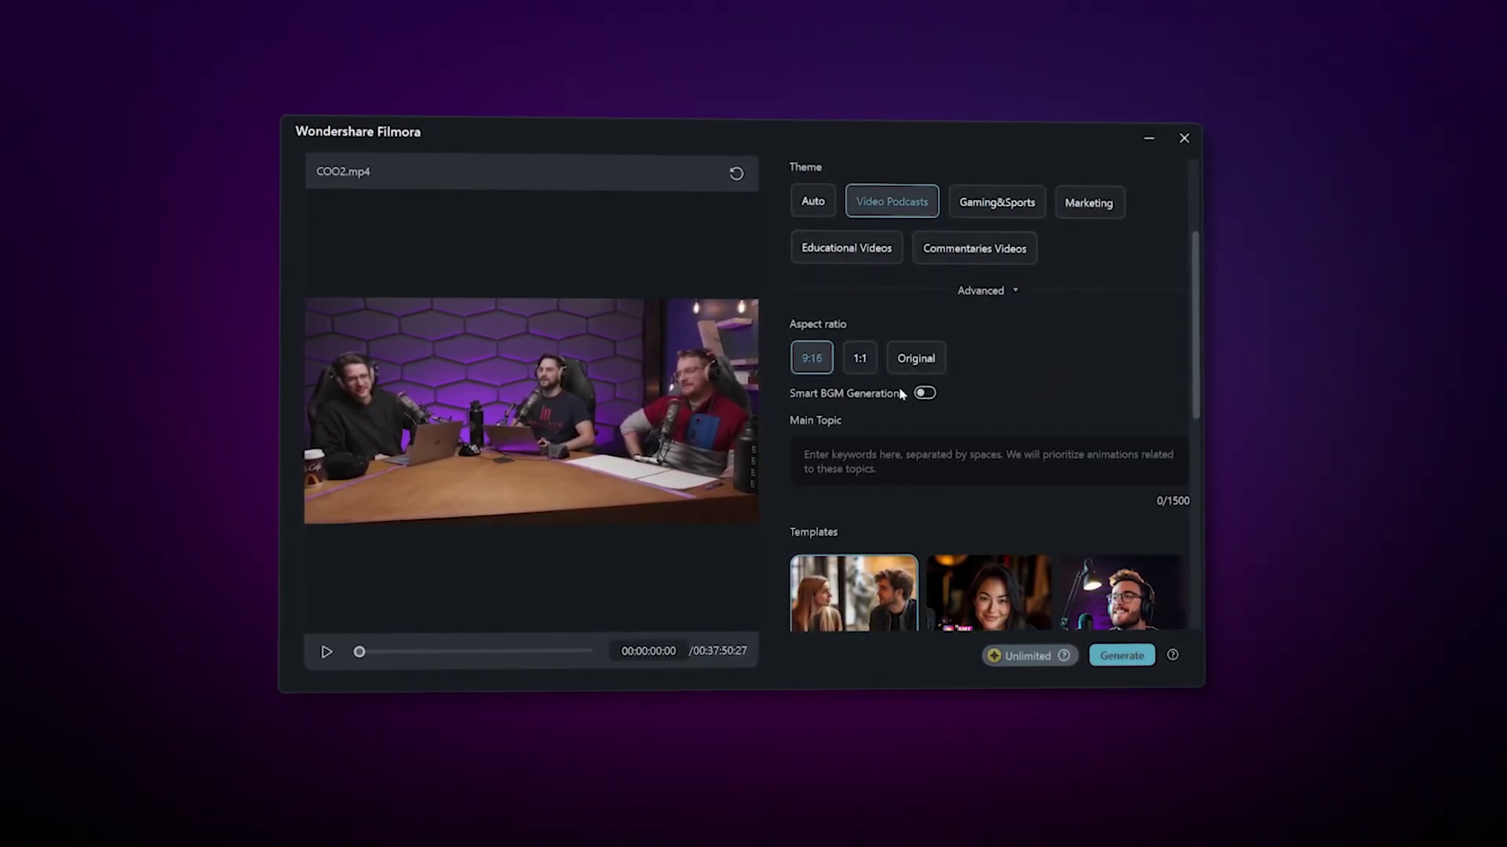
- Generate the short clips from C002.mp4 and scroll the results down to clip #3
left_click(1124, 656)
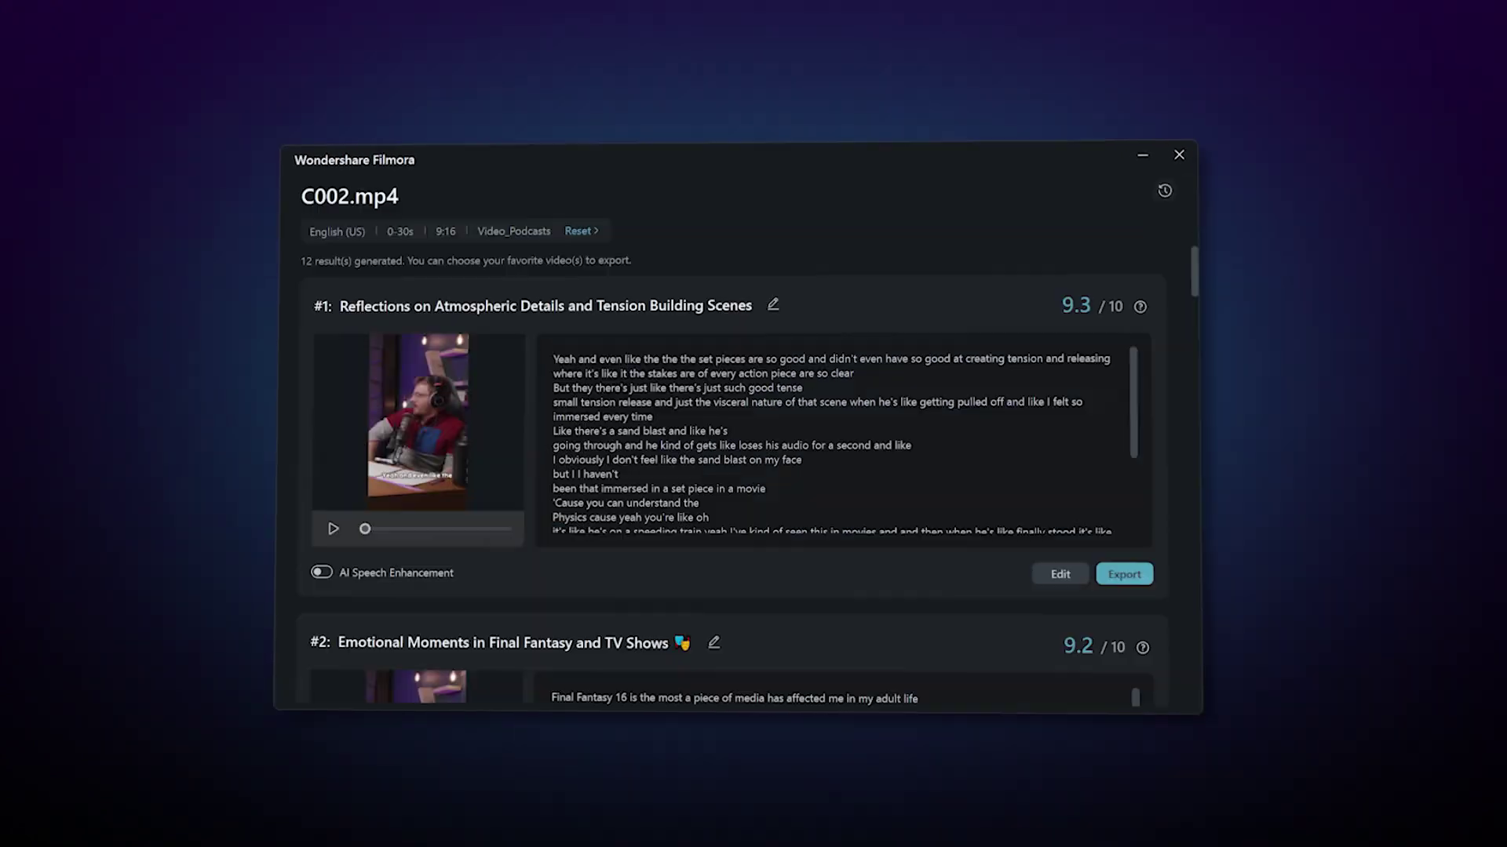
left_click_drag(1198, 267, 1213, 336)
scroll(1132, 572, "down", 3)
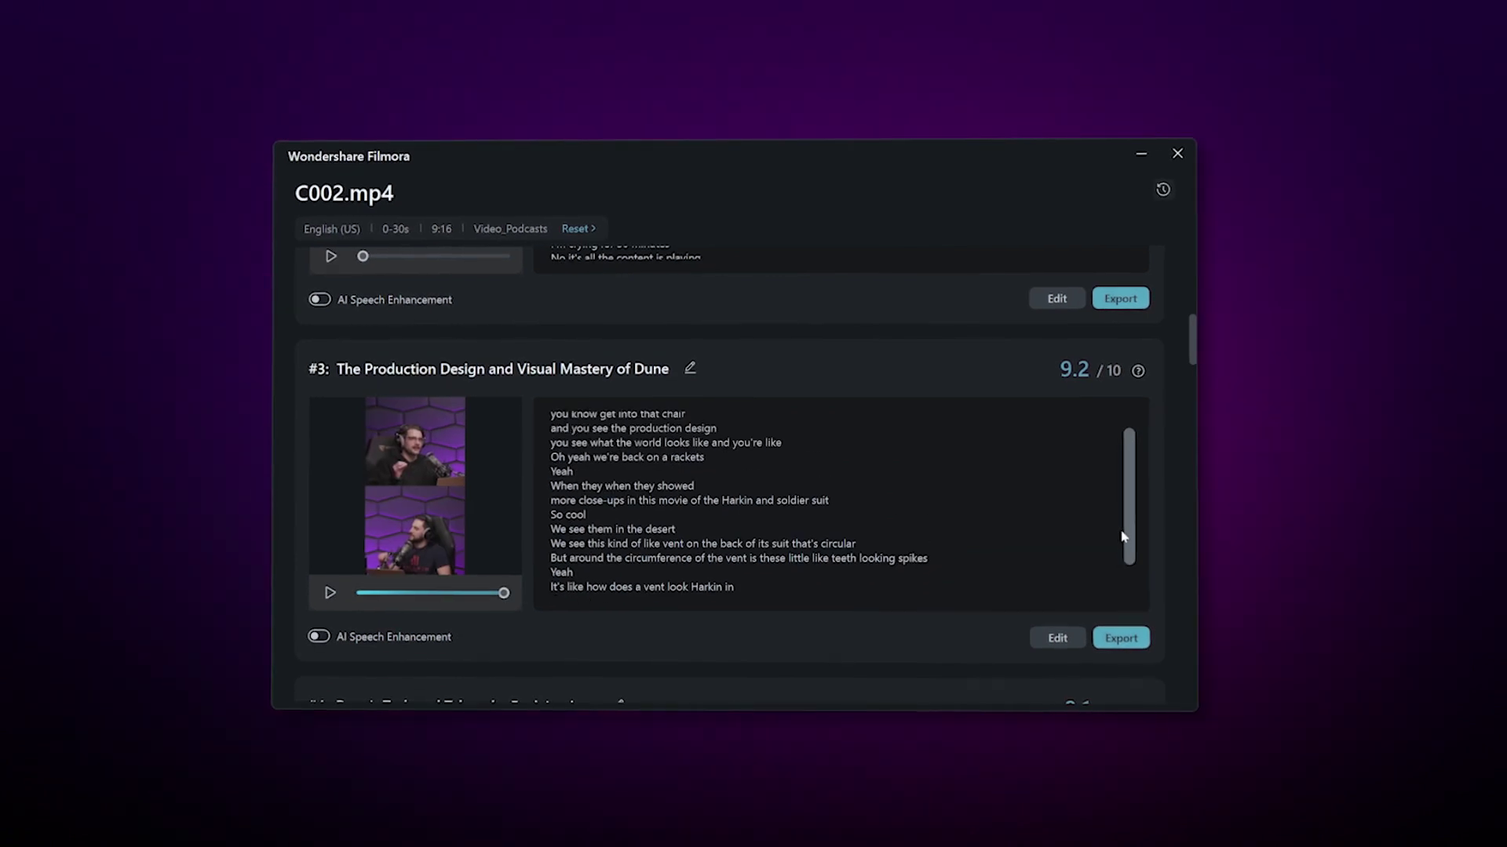
- Open clip #3, The Production Design and Visual Mastery of Dune, and preview it
left_click(1052, 634)
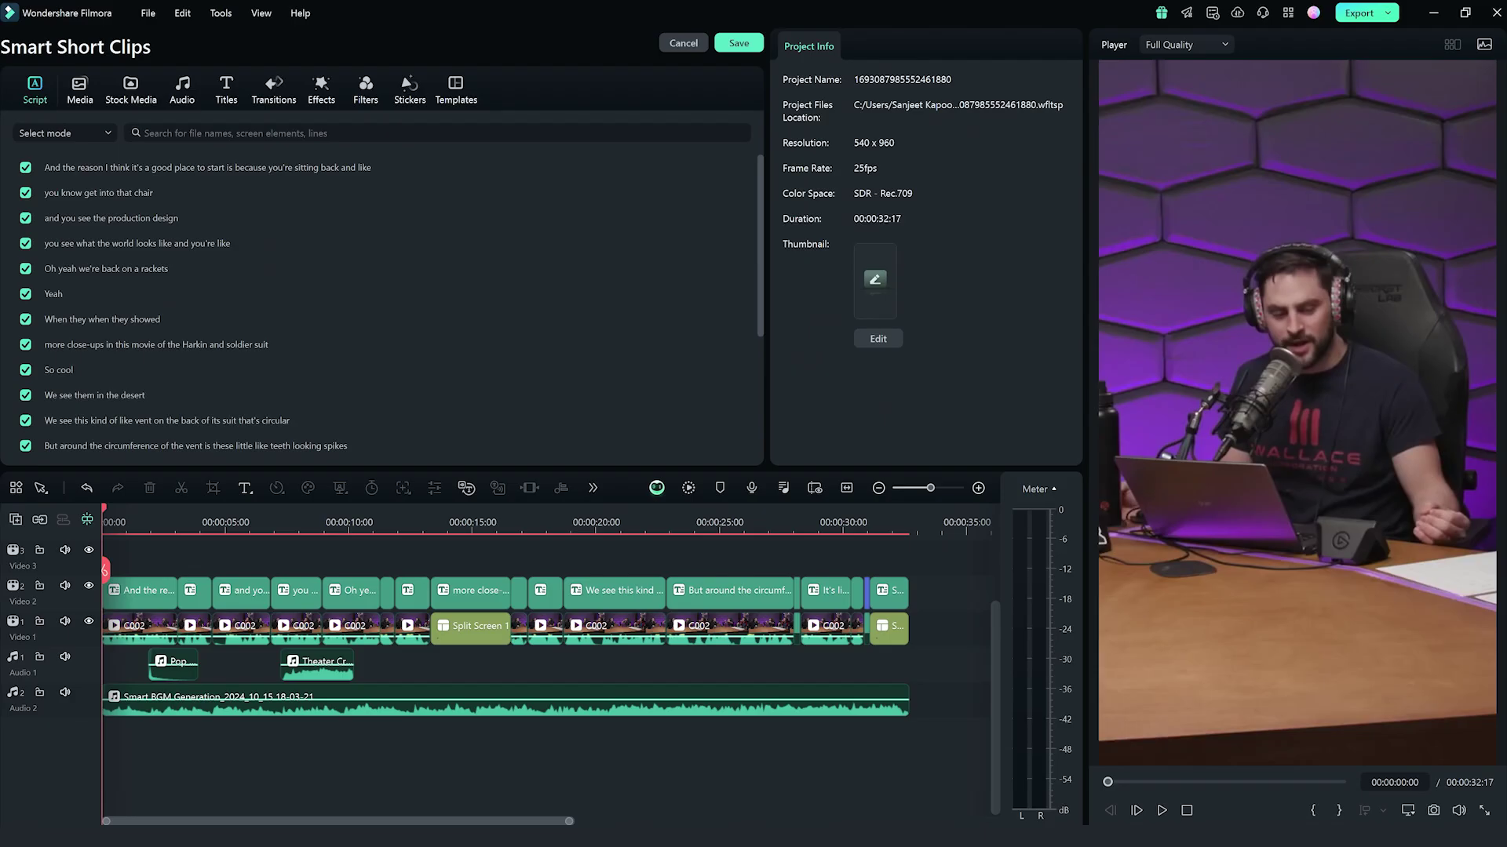
key("space")
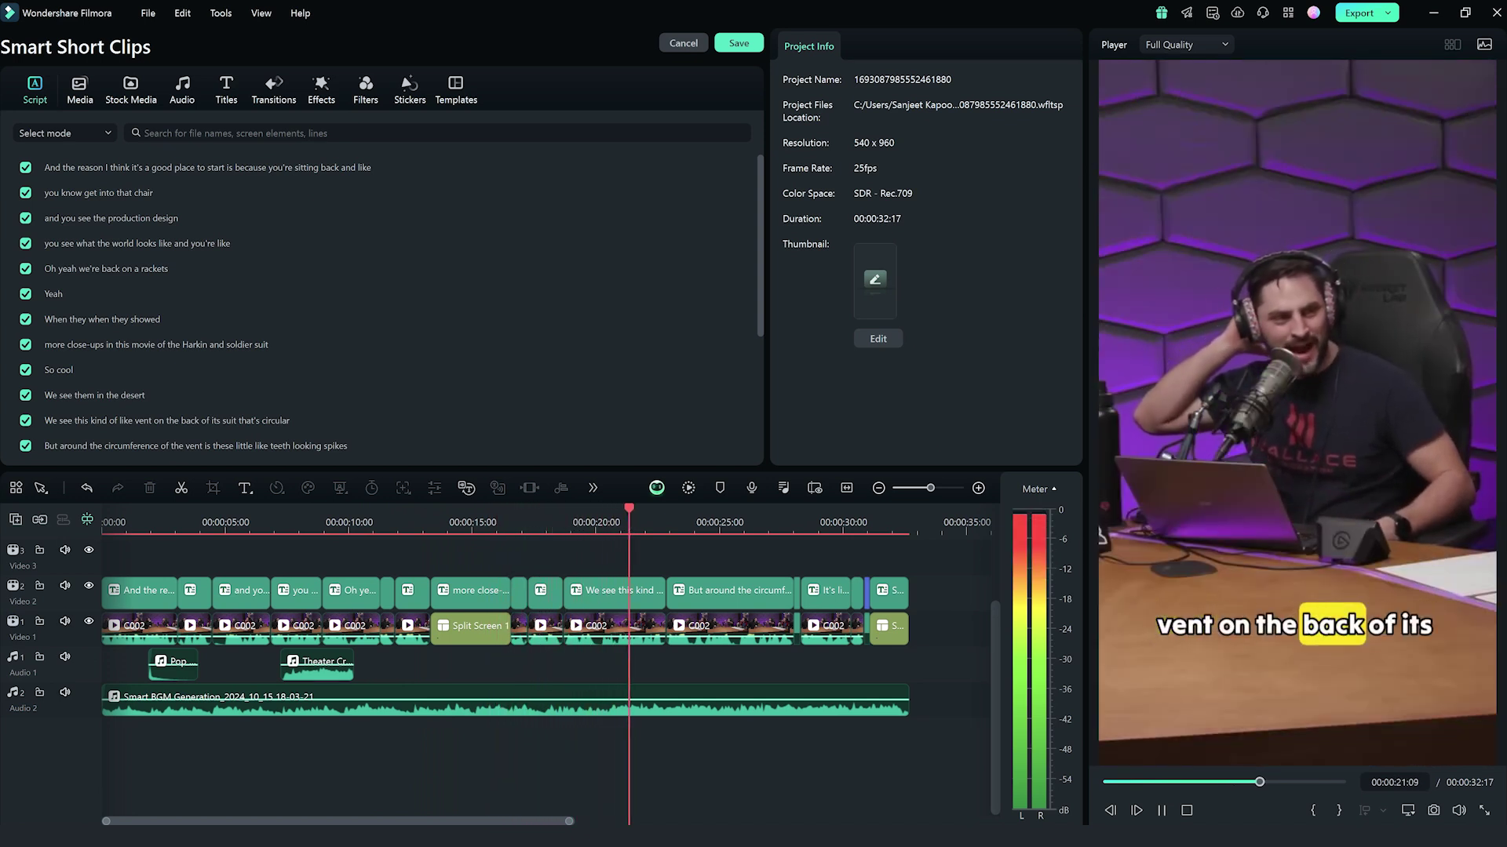
key("space")
- Remove the 'But around the circumference…' and 'Yeah' script lines, trimming the clip to 00:00:27:06
scroll(26, 276, "down", 3)
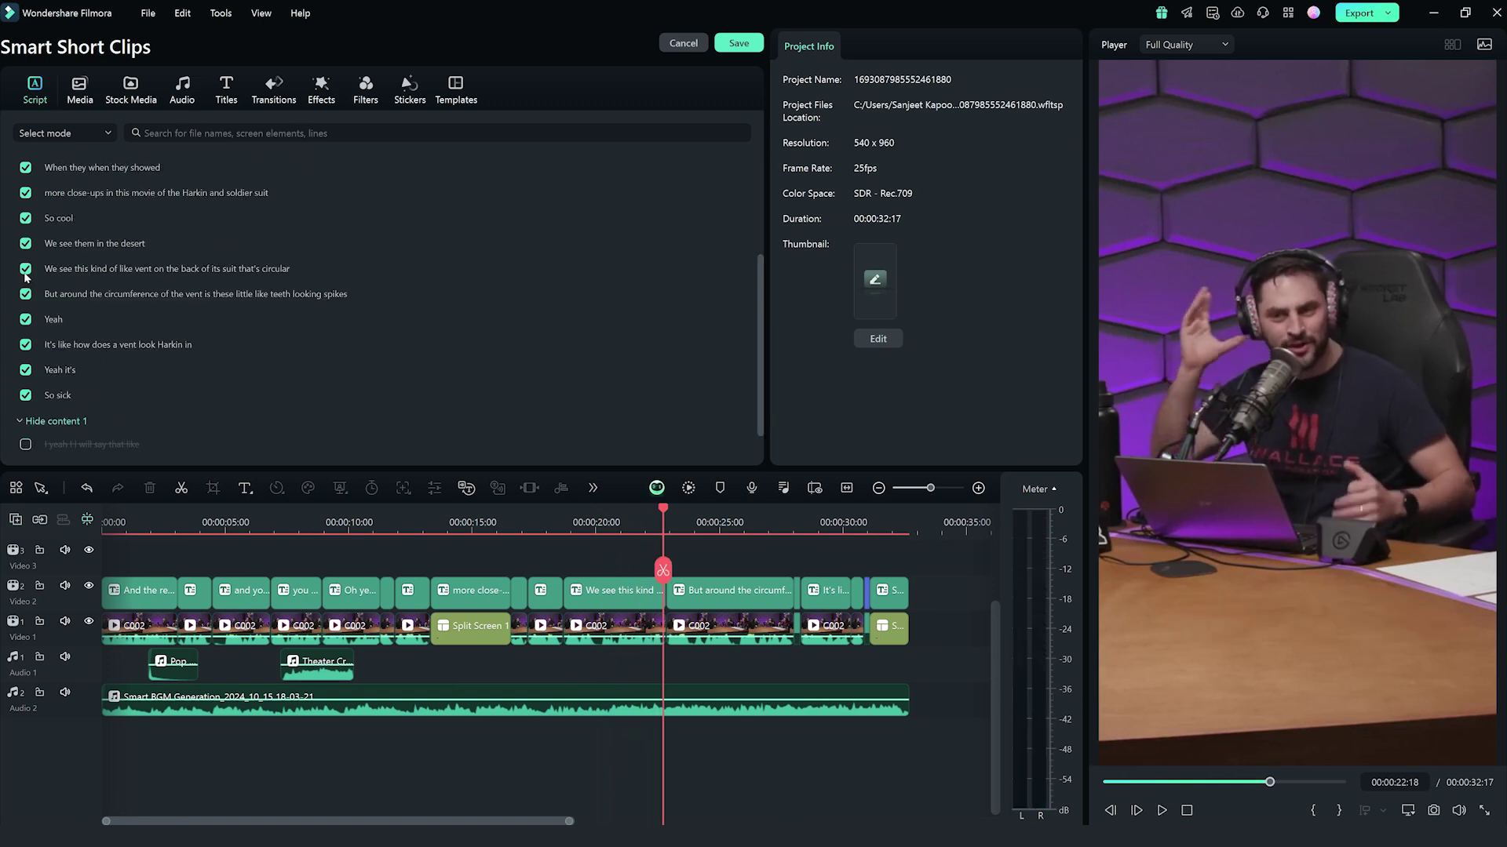
left_click(25, 296)
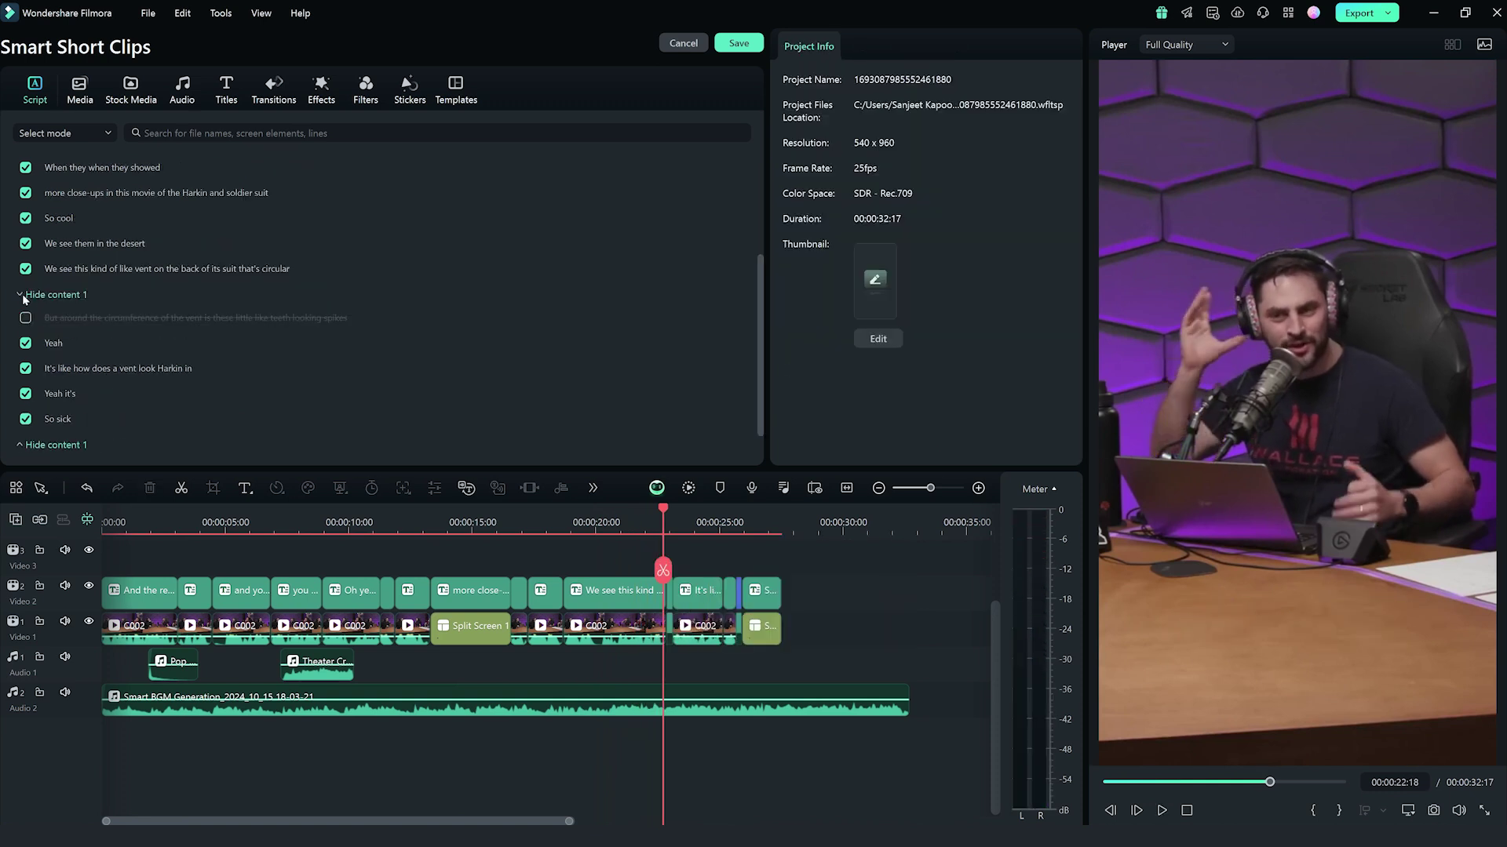
left_click(25, 343)
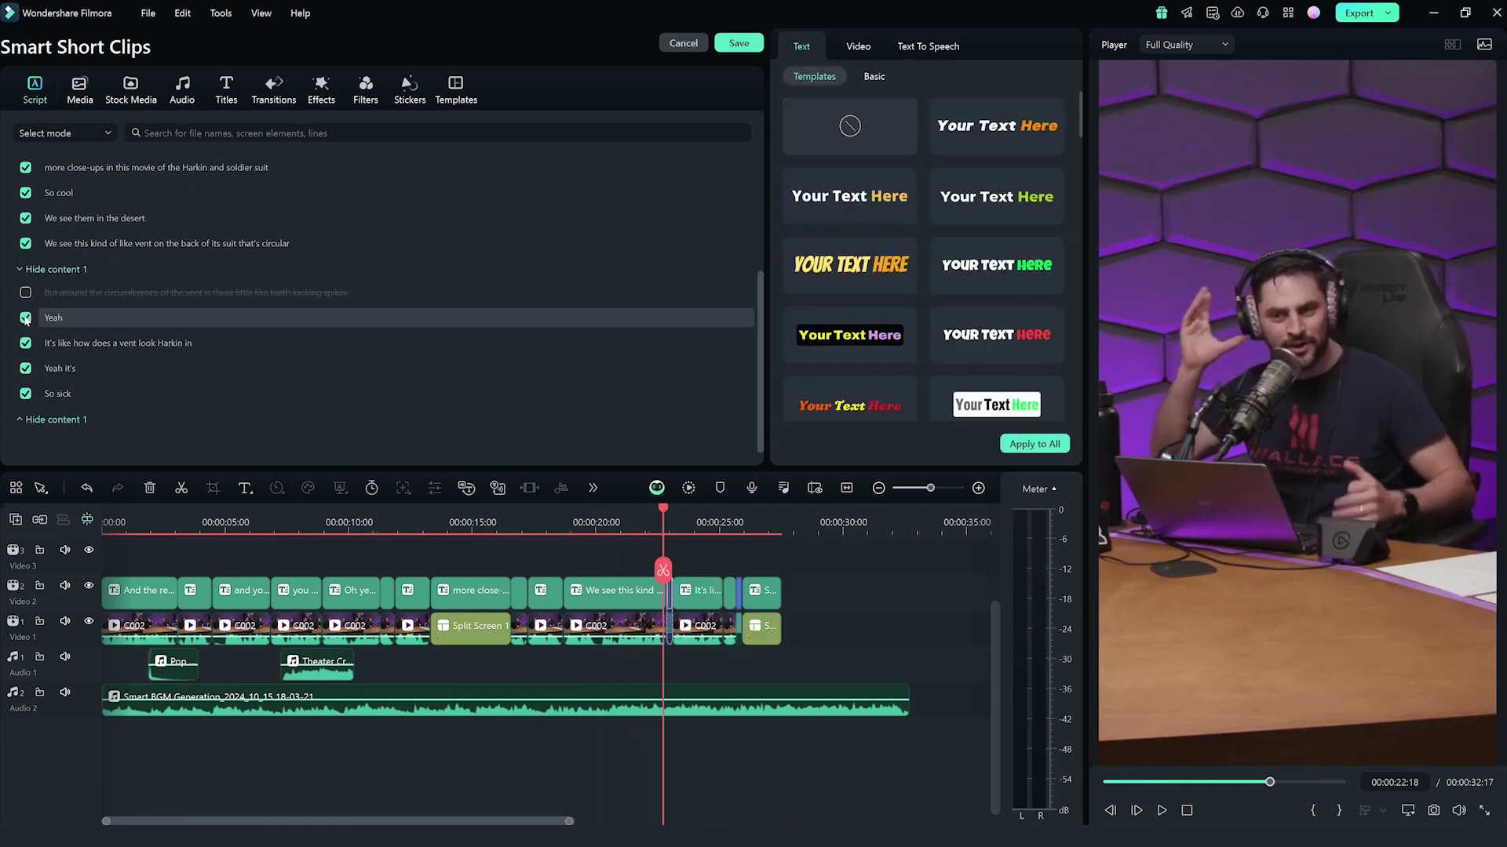
left_click(26, 318)
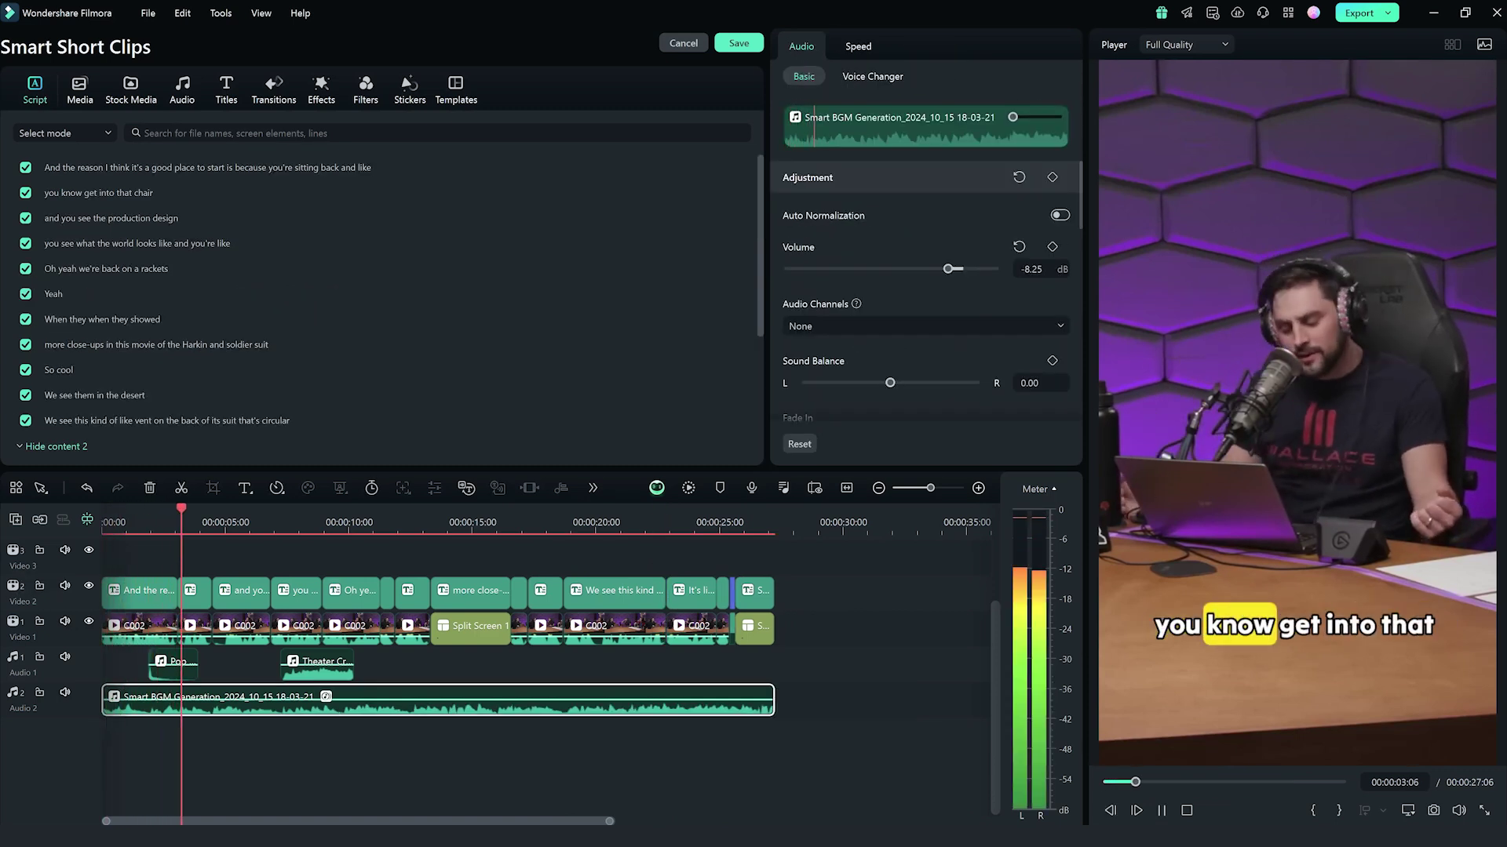
- Pause the clip preview
key("space")
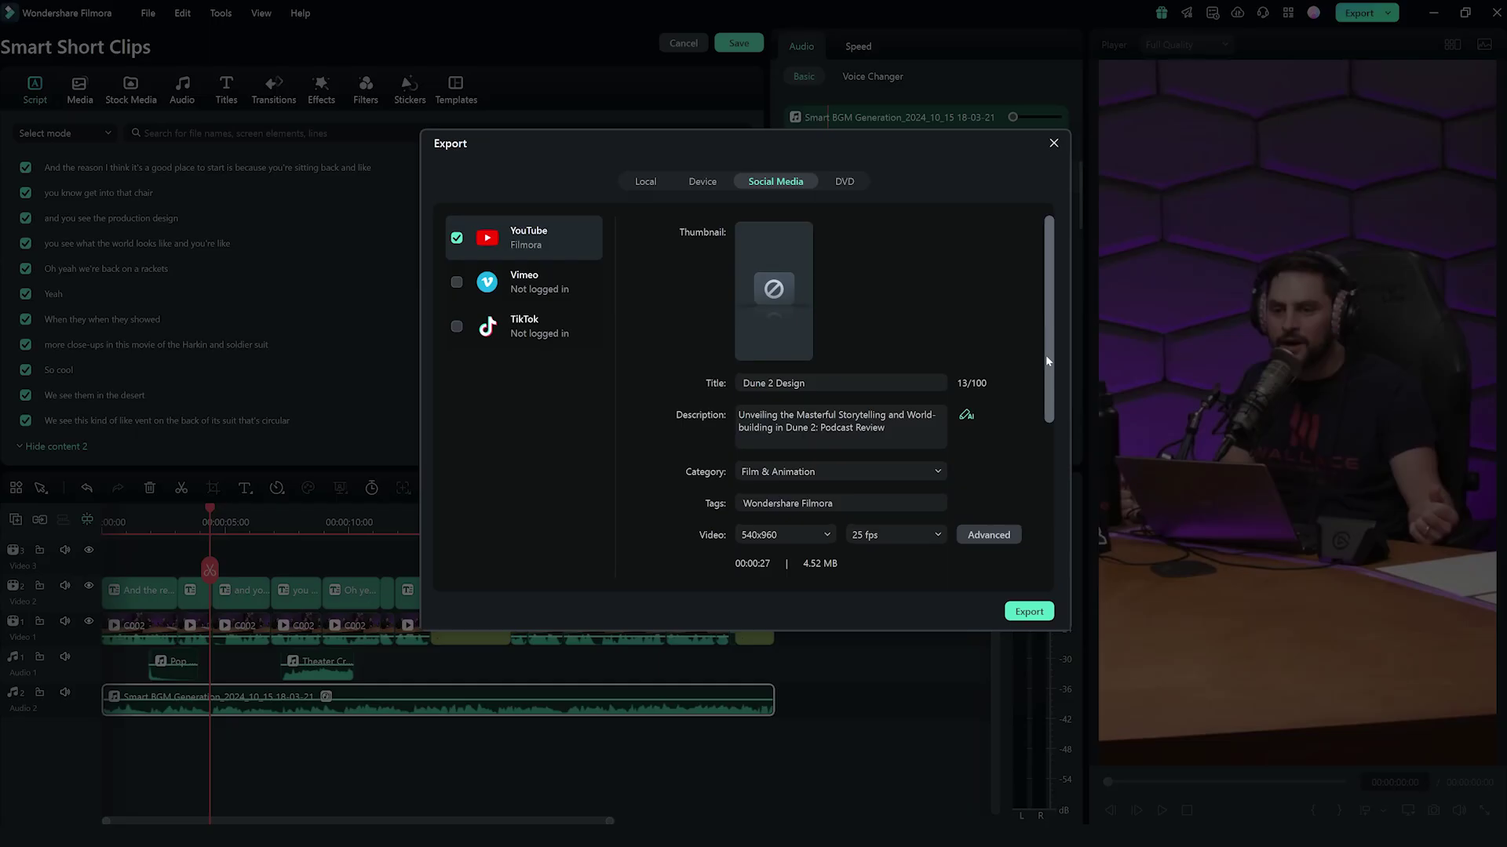
- Turn on Schedule for Oct 24, 2024, 12:00-13:00, and export the Dune 2 Design clip to YouTube
scroll(1045, 355, "down", 5)
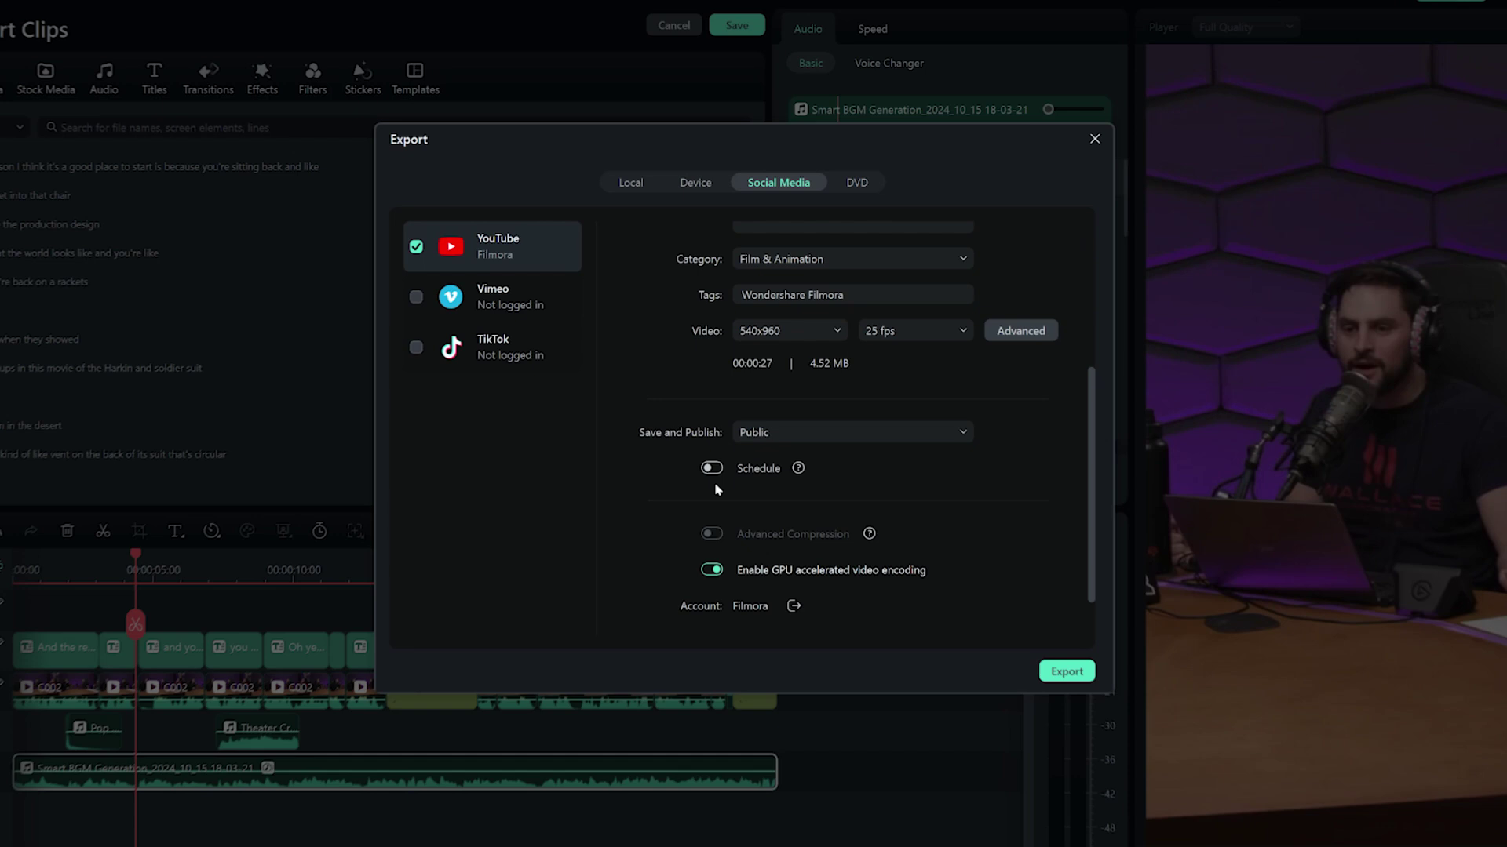
left_click(711, 468)
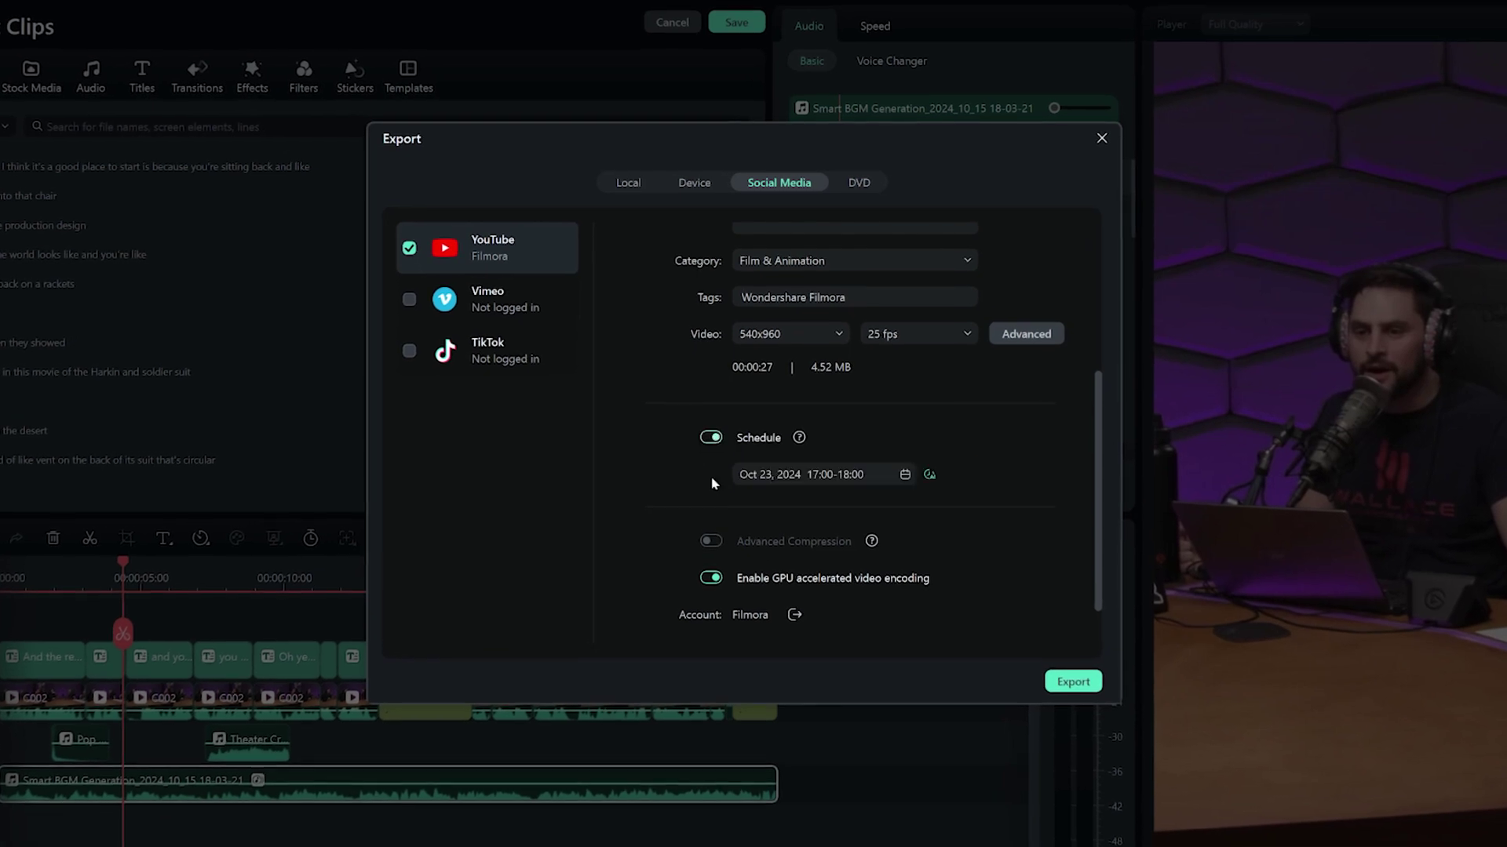
left_click(905, 475)
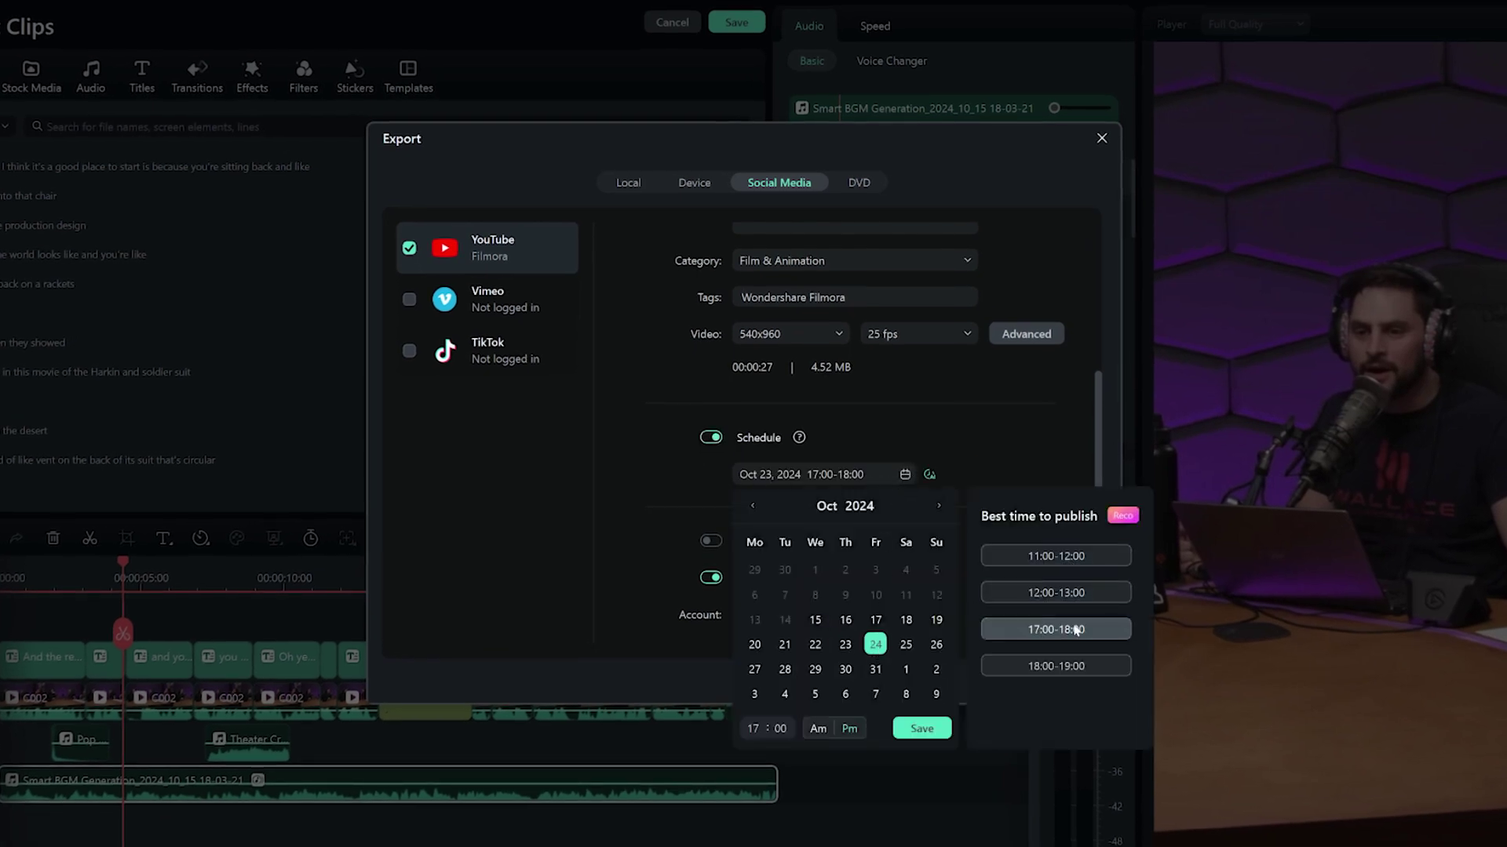
left_click(1103, 595)
left_click(1094, 680)
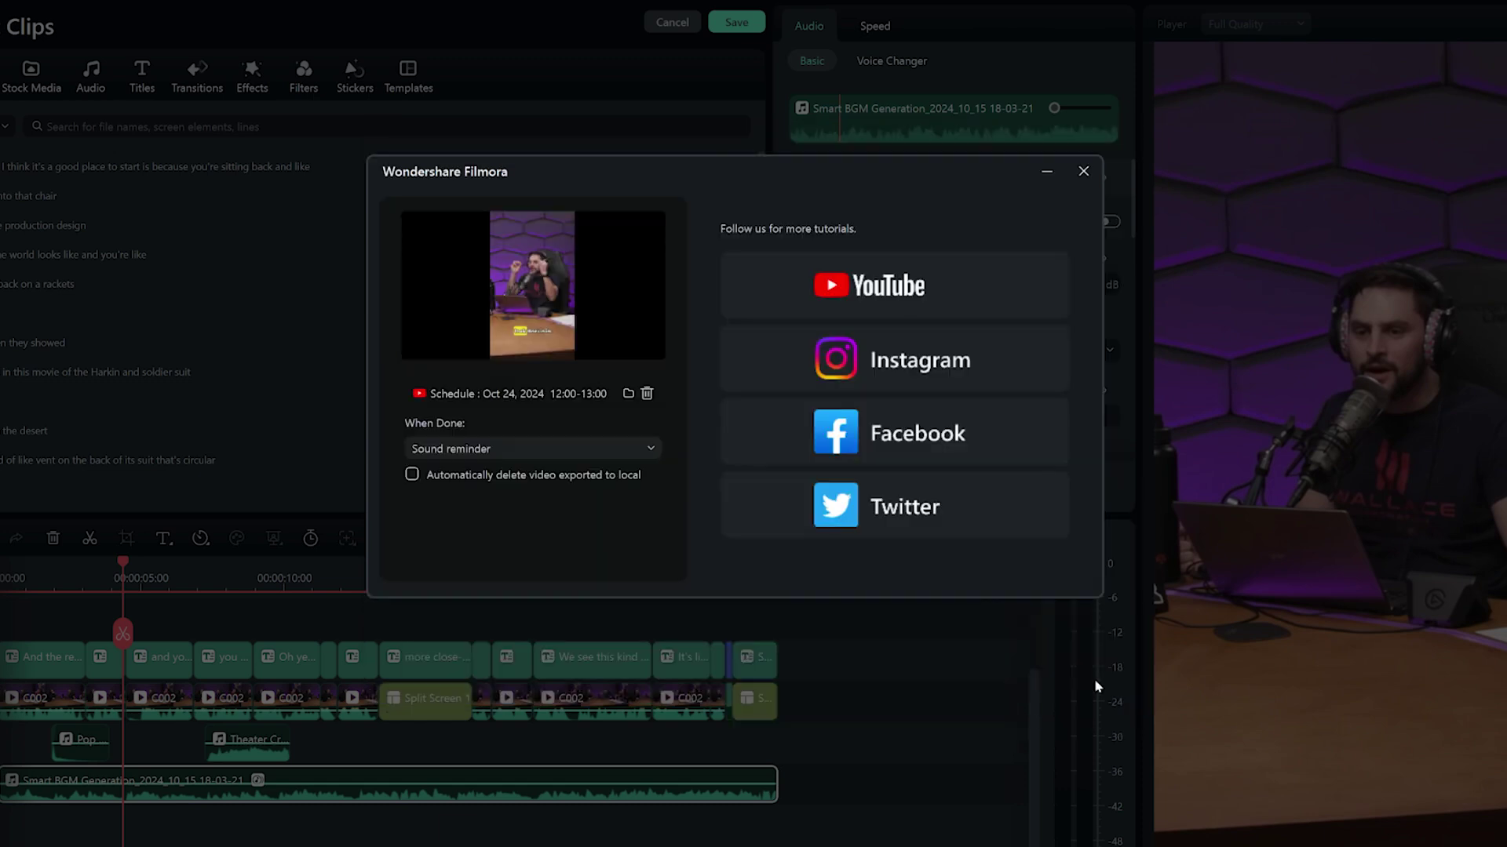